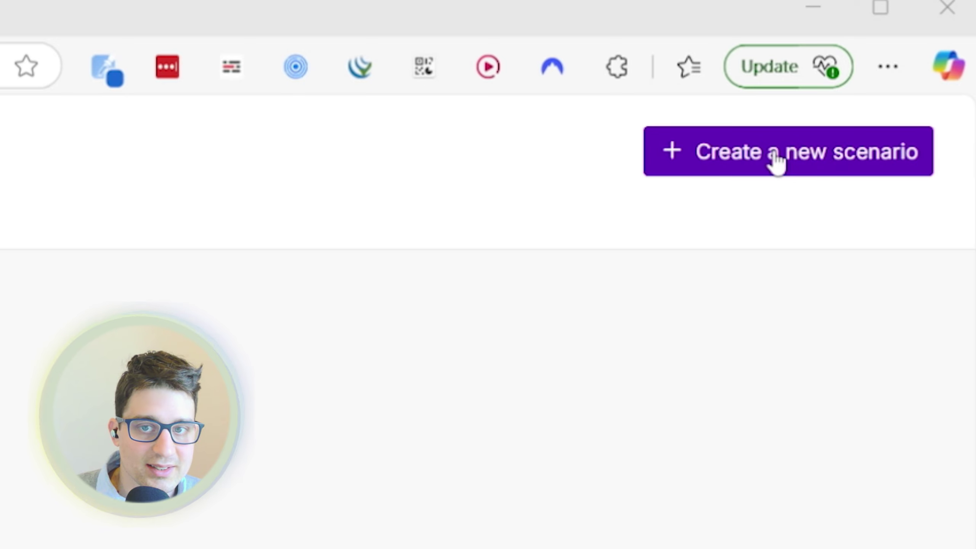
# - Create a new scenario and add the Gmail 'Send an Email' module
pyautogui.click(734, 171)
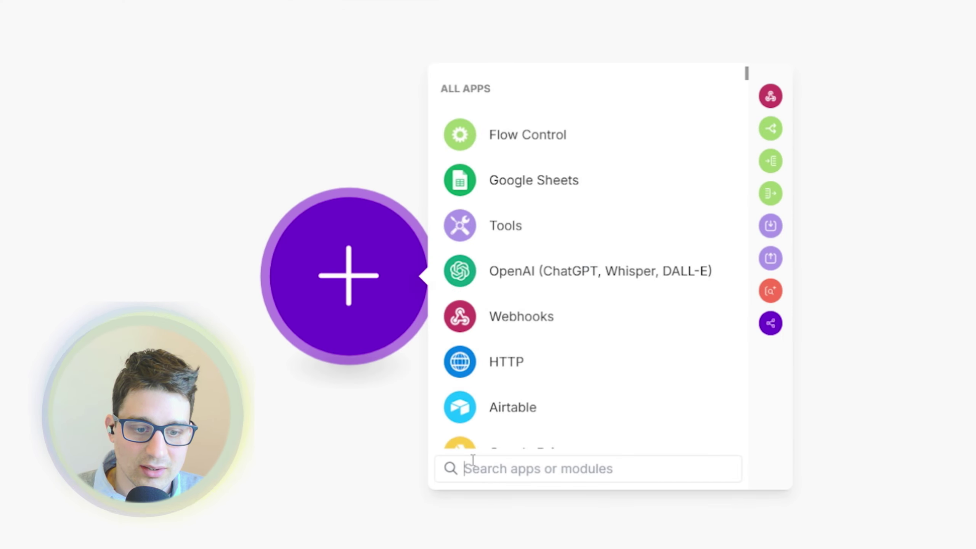
pyautogui.write('gmail')
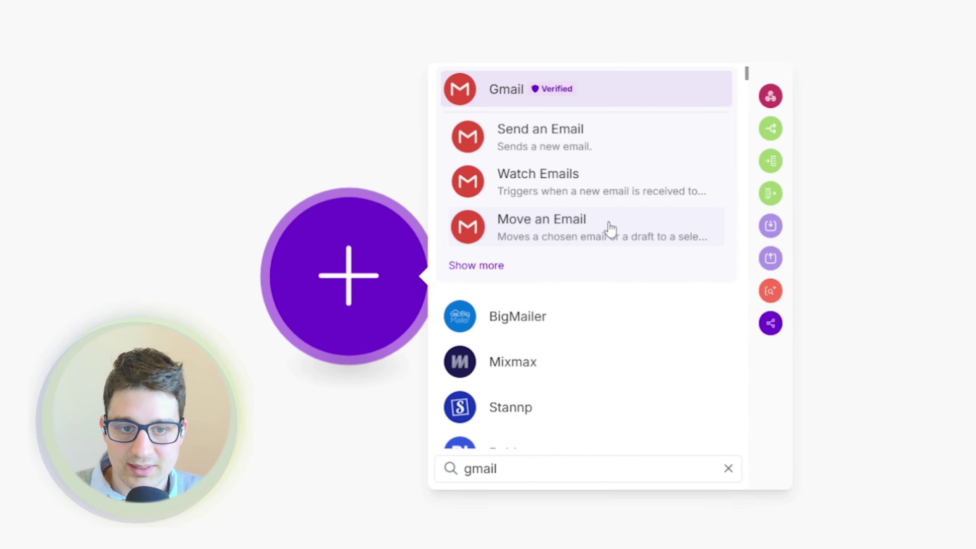
pyautogui.click(639, 141)
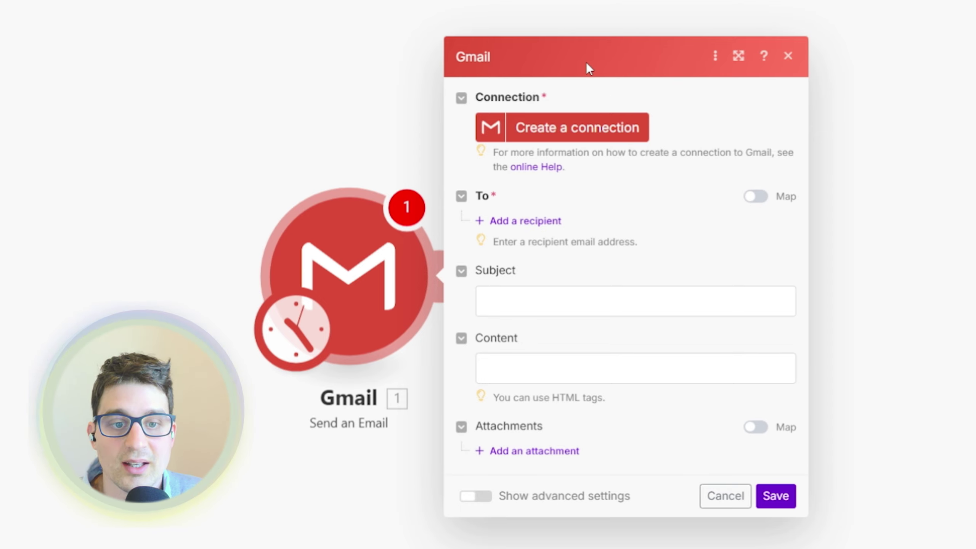
# - Start a Gmail connection and open the linked guide for personal Google accounts
pyautogui.click(548, 136)
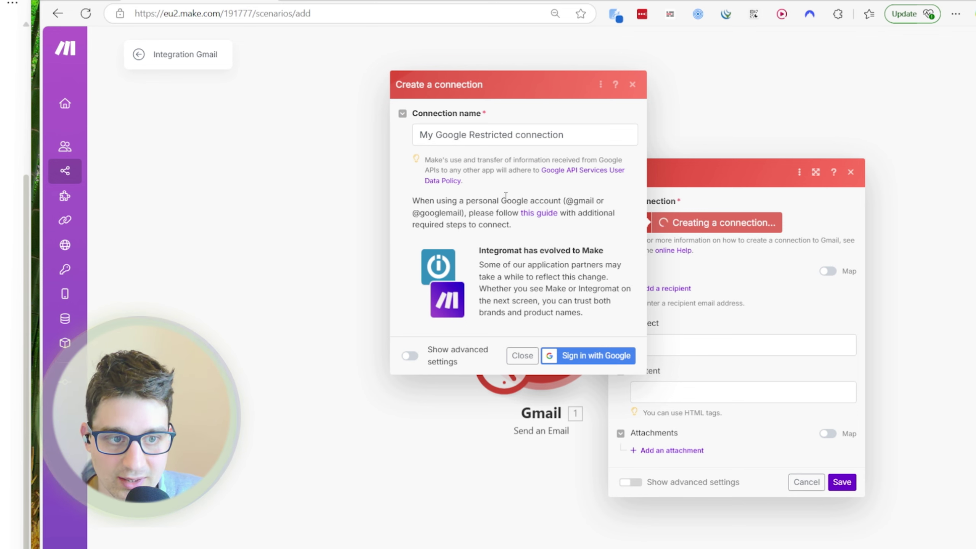
pyautogui.moveTo(501, 199); pyautogui.dragTo(570, 200)
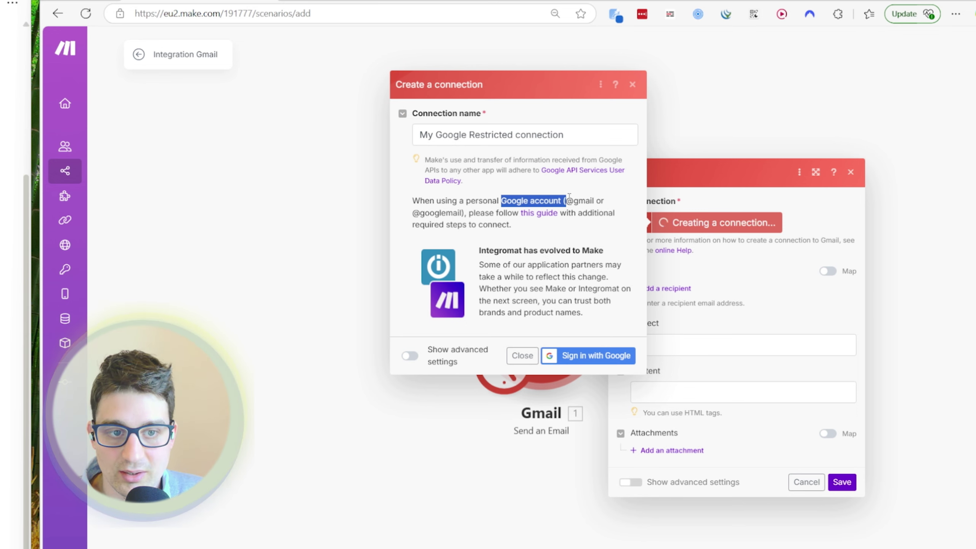
pyautogui.click(569, 200)
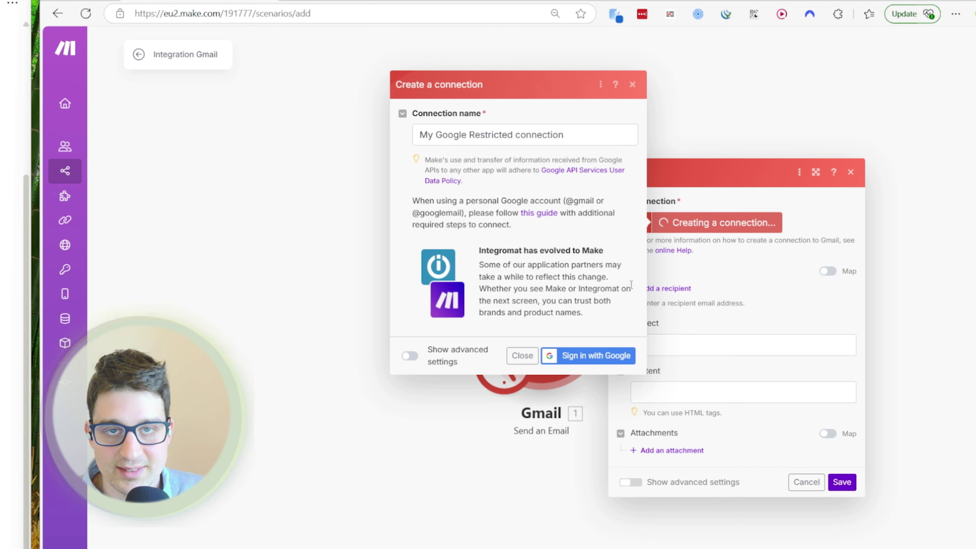
pyautogui.click(540, 214)
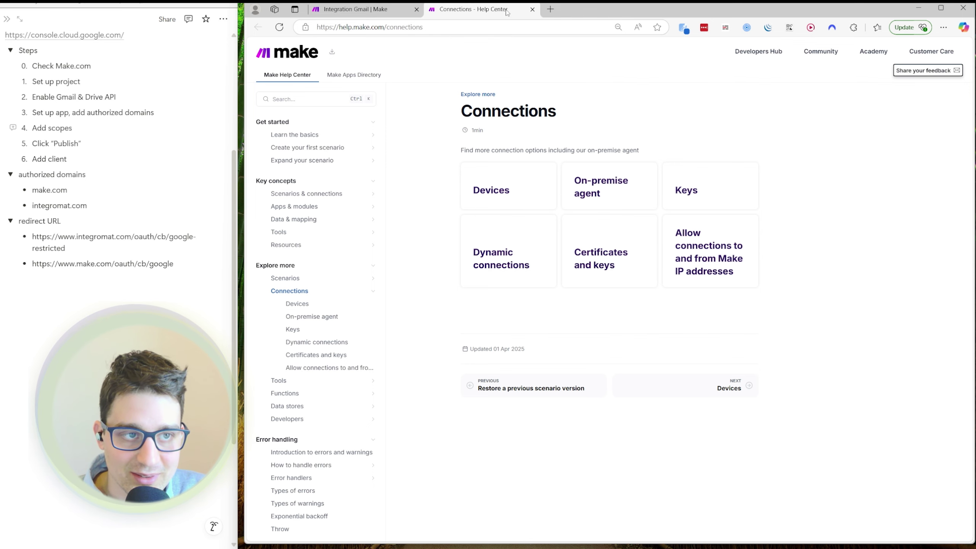
# - Close the Connections Help Center tab to return to the 'My Google Restricted connection' dialog
pyautogui.hotkey('ctrl', 'w')
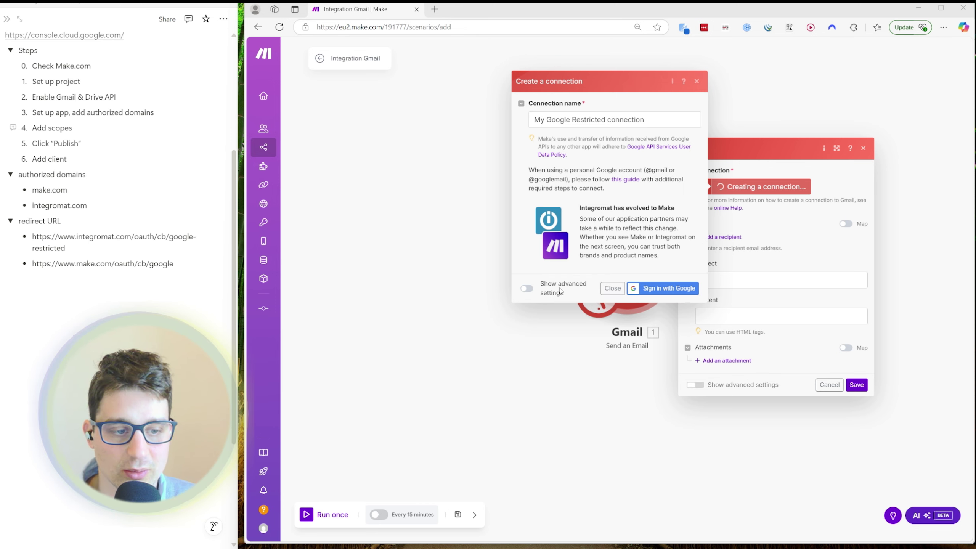
# - Switch on advanced settings to expose the empty Client ID and Client Secret fields
pyautogui.click(529, 291)
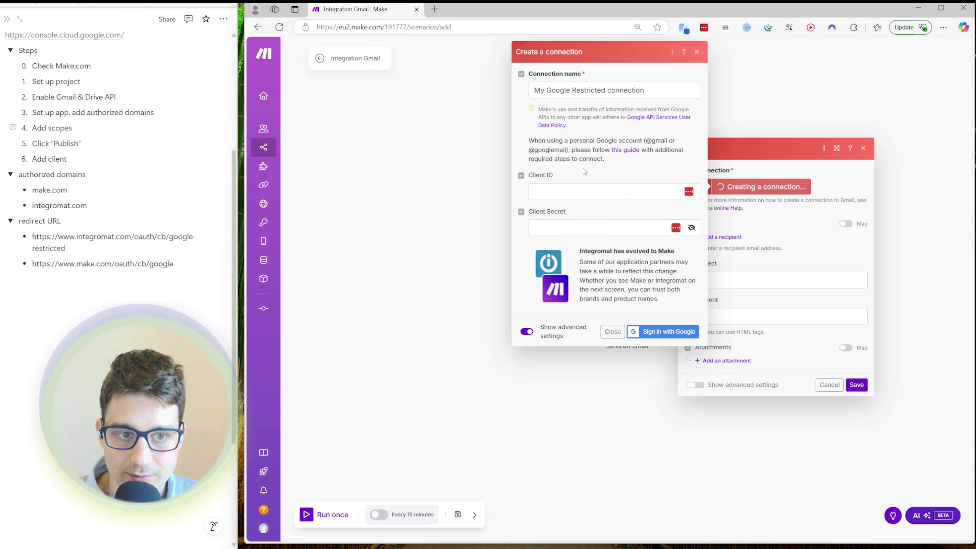
pyautogui.click(128, 35)
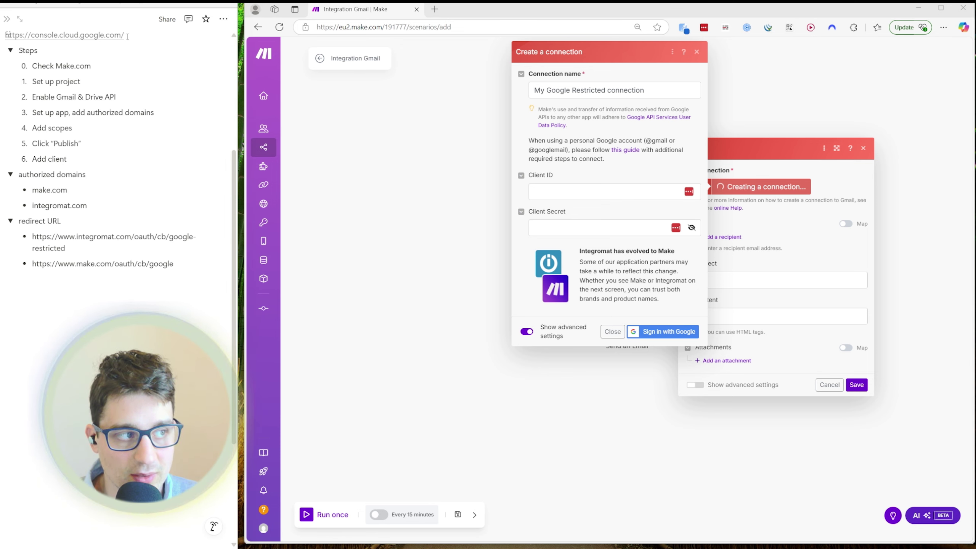
# - Switch to the browser window showing the Google Cloud welcome page
pyautogui.moveTo(581, 529)
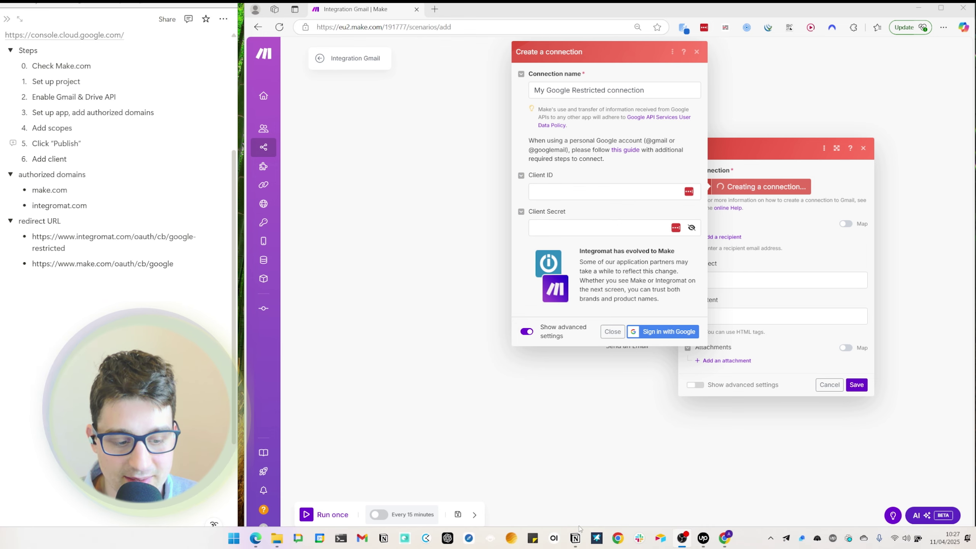
pyautogui.click(617, 538)
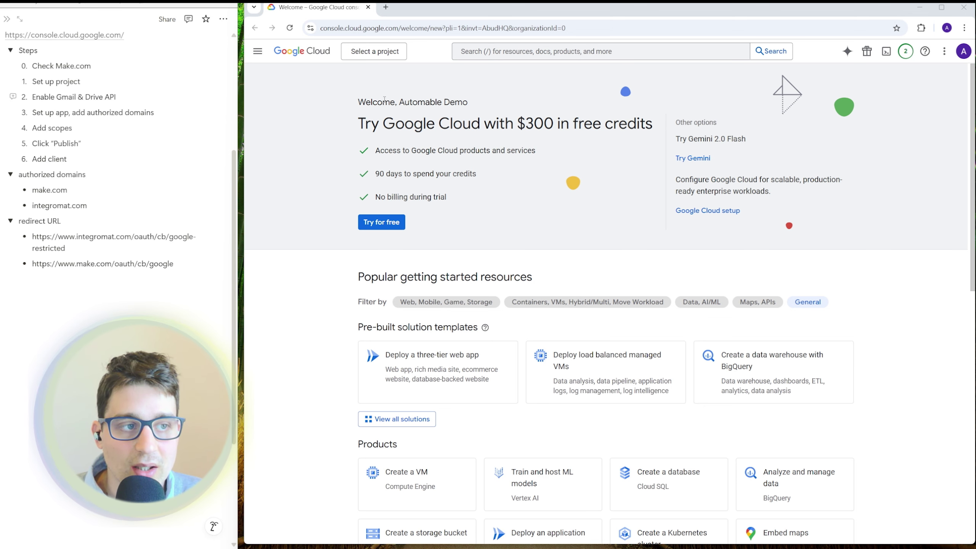
# - Create a Google Cloud project named 'makecom' and make it the active project
pyautogui.click(375, 52)
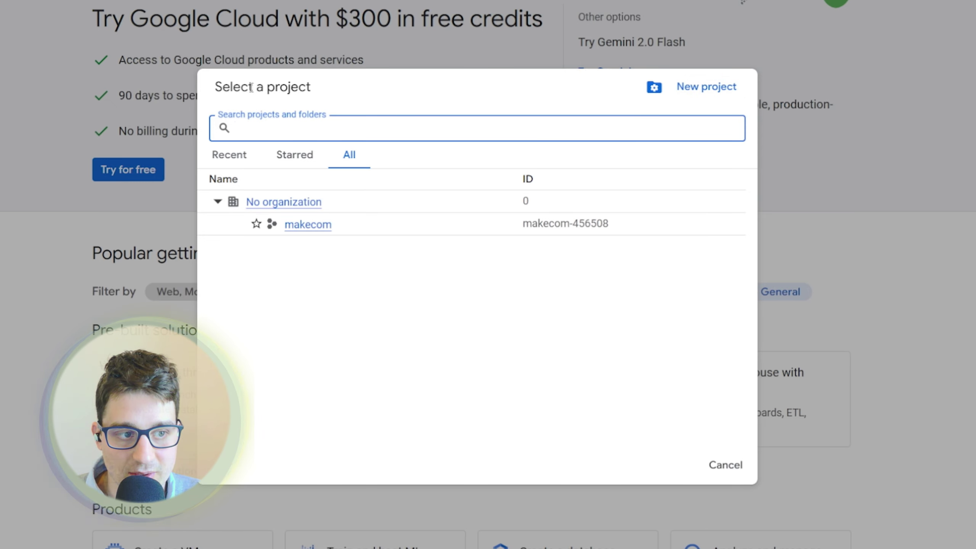
pyautogui.click(701, 89)
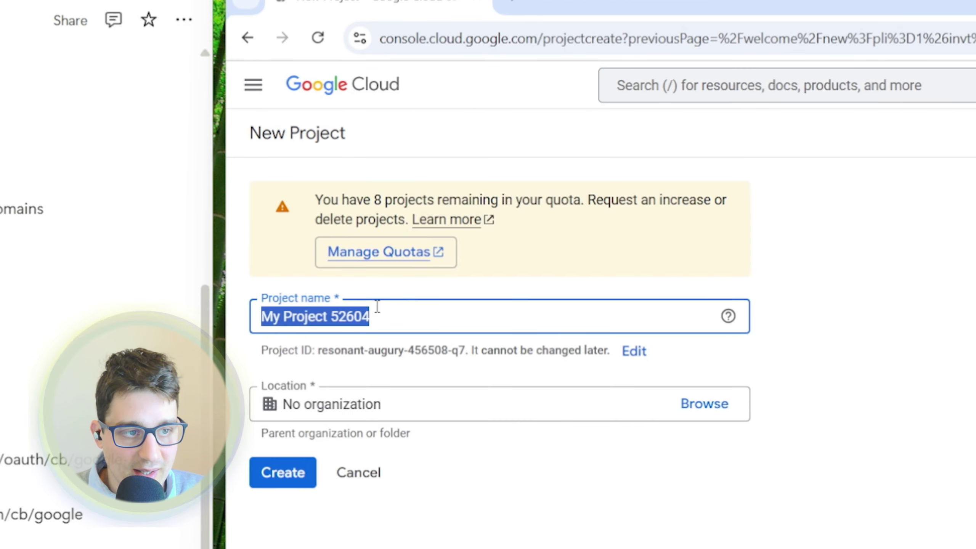
pyautogui.write('makecom')
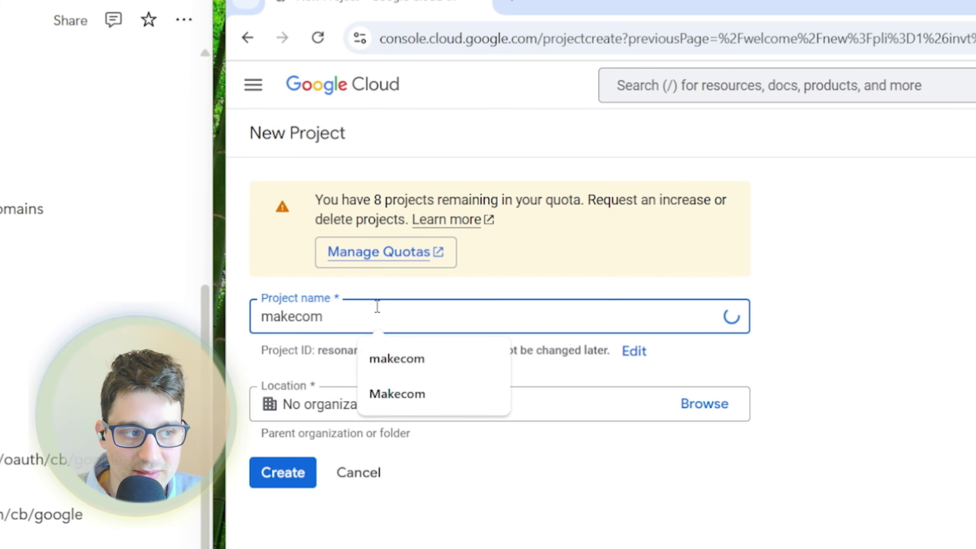
pyautogui.click(665, 276)
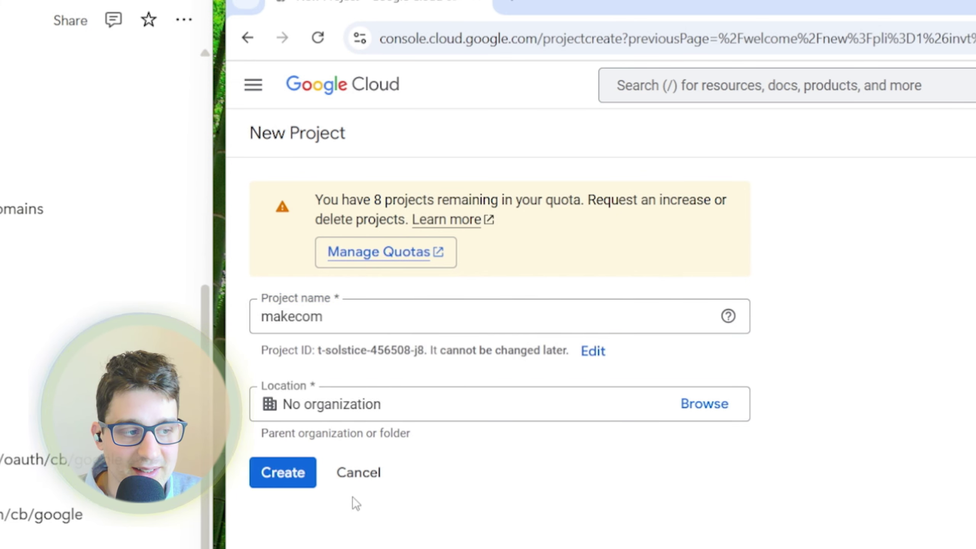
pyautogui.click(281, 477)
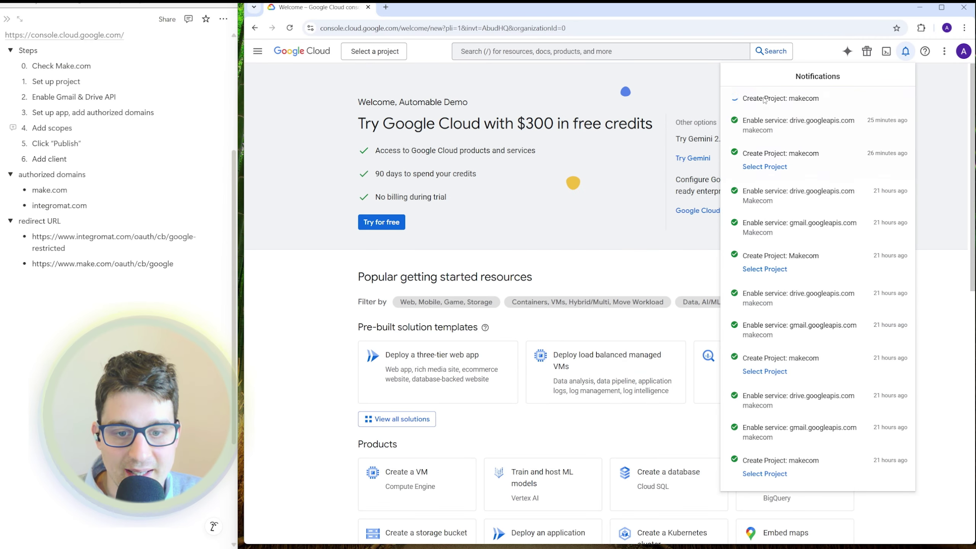
pyautogui.click(765, 112)
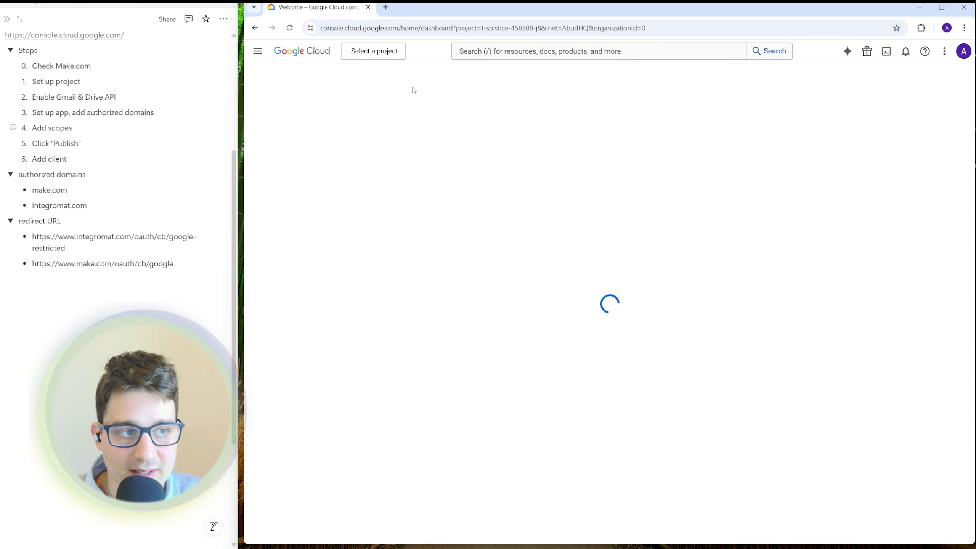
pyautogui.click(362, 57)
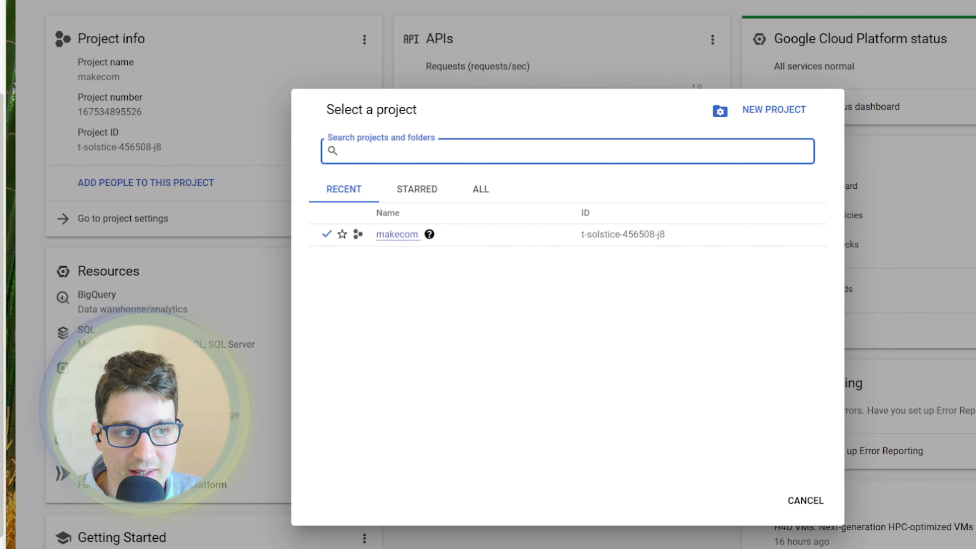
pyautogui.click(407, 241)
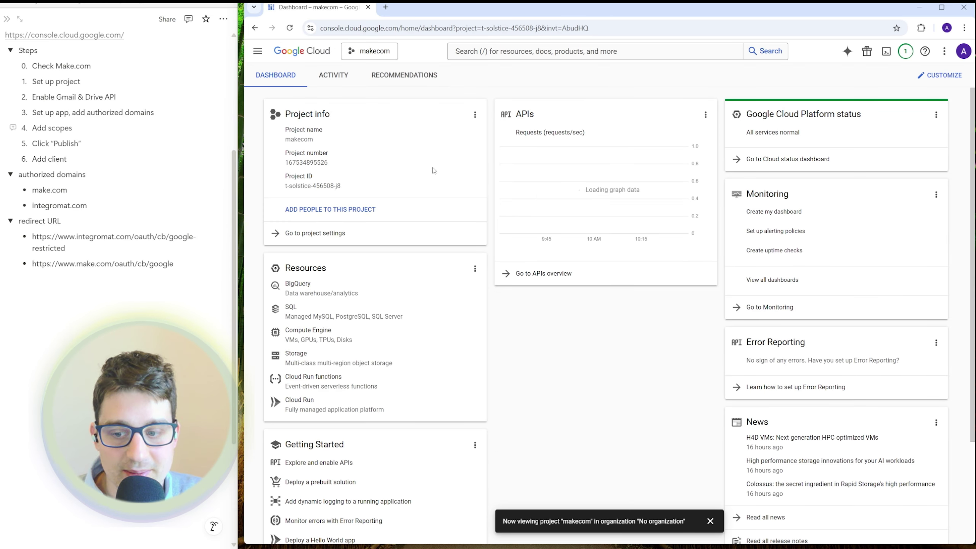
pyautogui.tripleClick(74, 97)
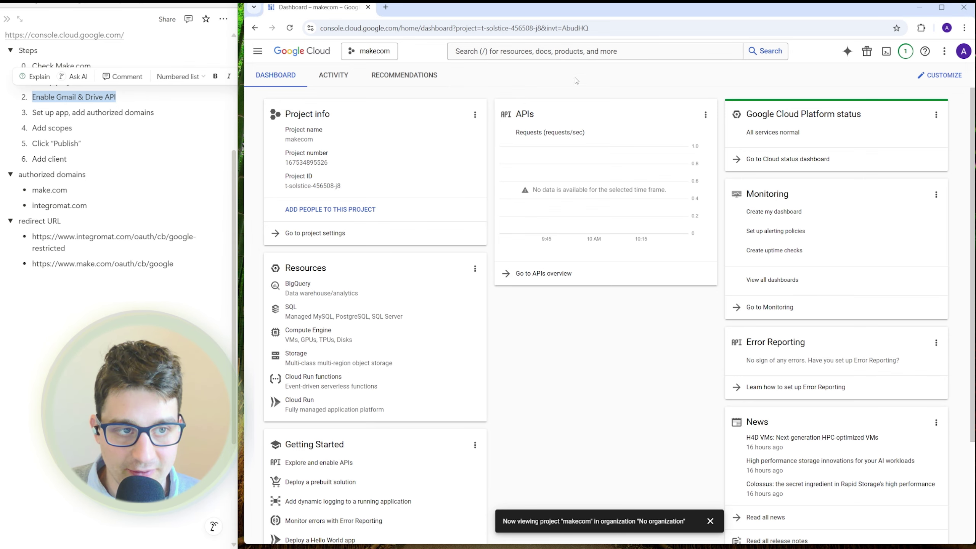
# - Search for 'gmail' and open the Gmail API product page
pyautogui.click(554, 49)
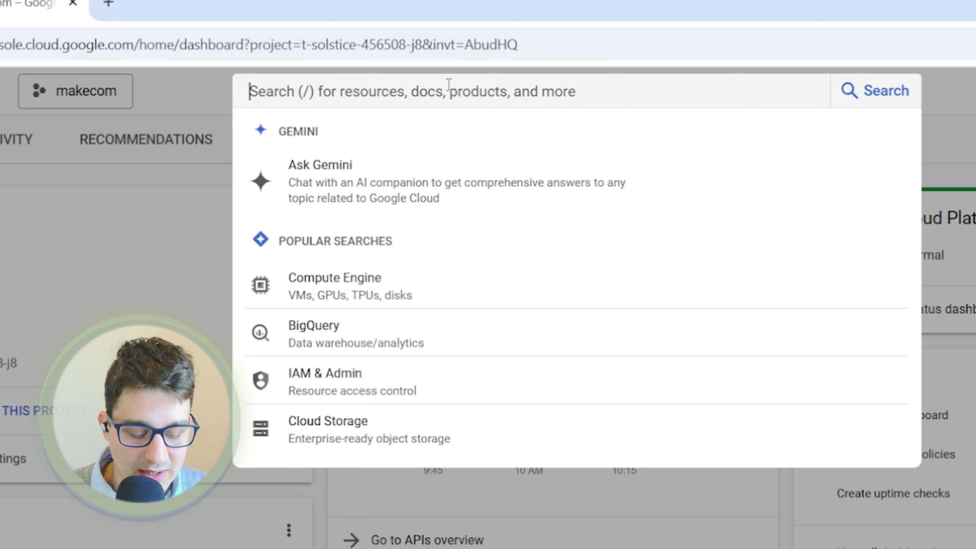
pyautogui.write('gmail')
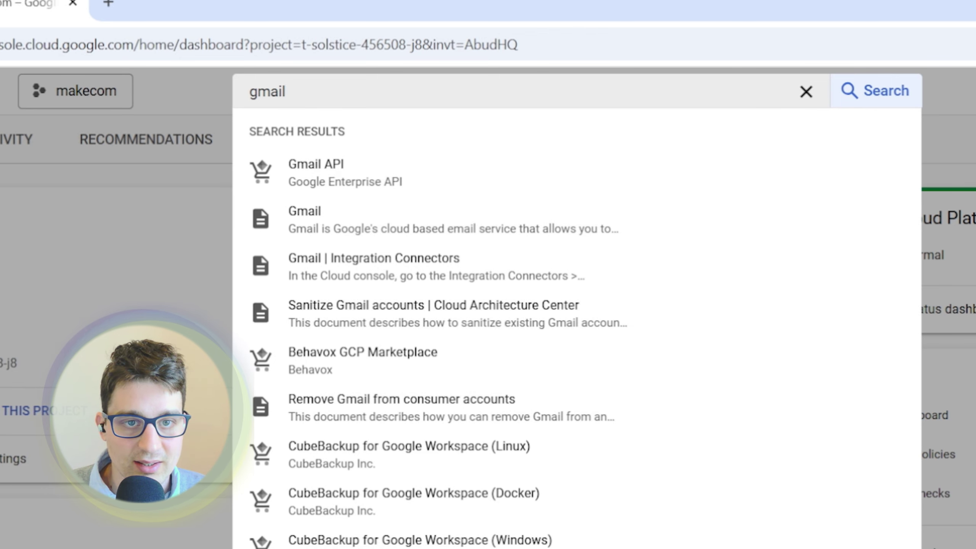
pyautogui.click(860, 111)
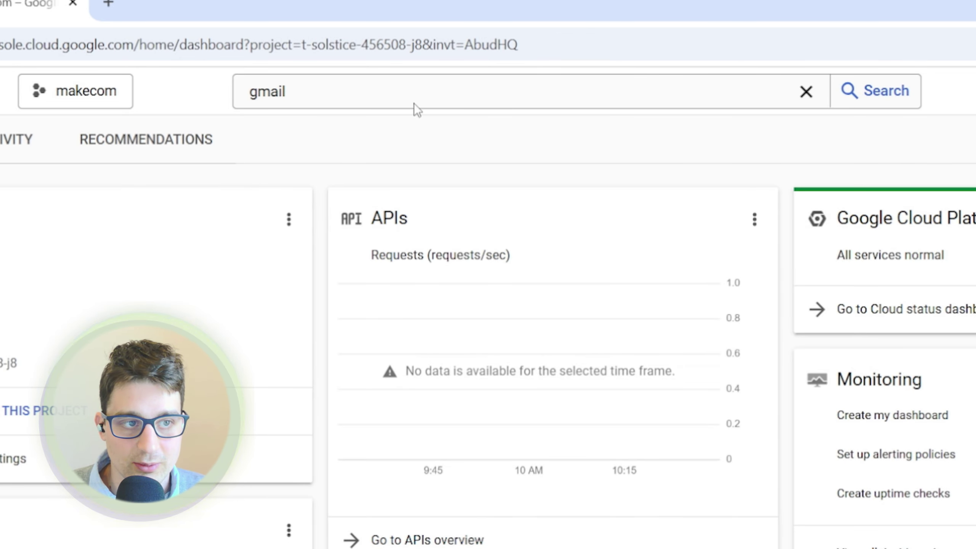
pyautogui.click(414, 103)
pyautogui.click(319, 176)
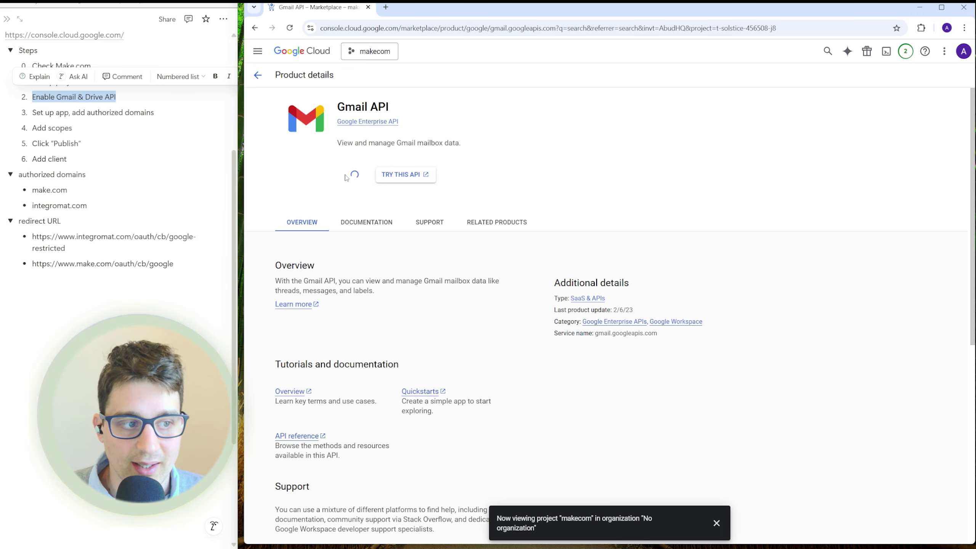
# - Find the Google Drive API by searching 'drive' and enable it
pyautogui.click(827, 52)
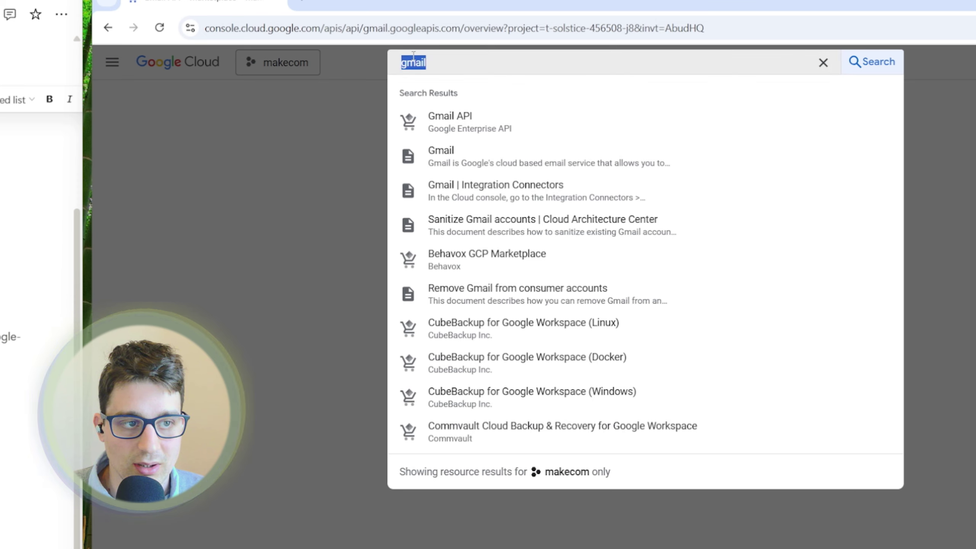
pyautogui.write('drive')
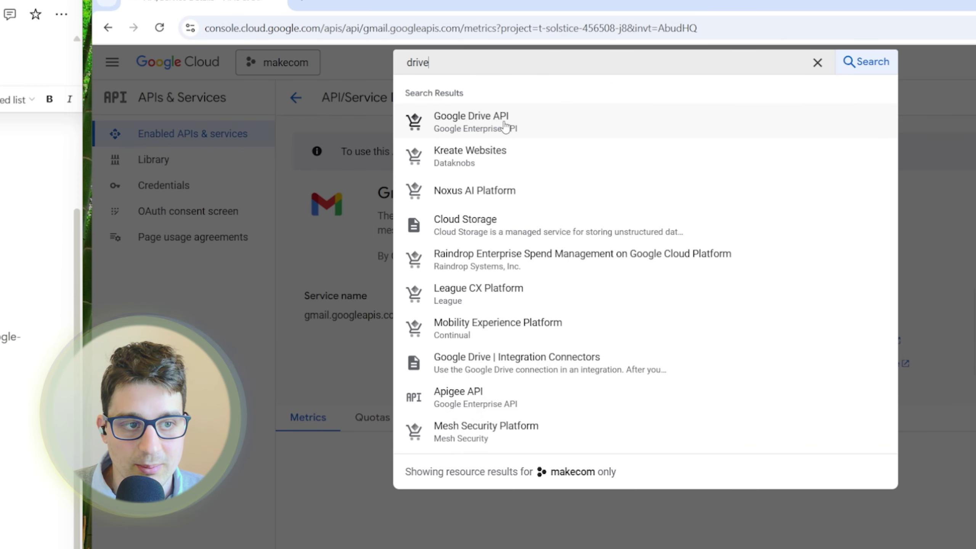
pyautogui.click(522, 130)
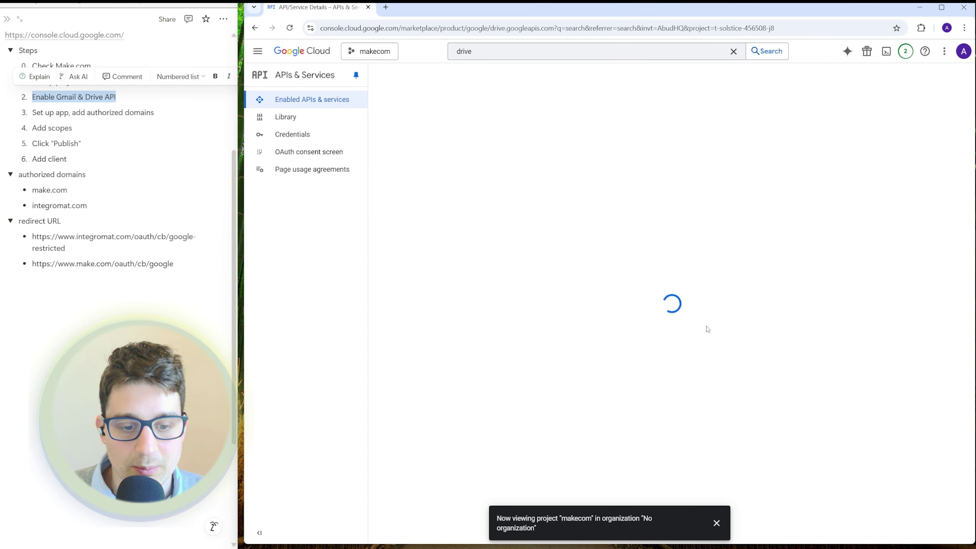
pyautogui.click(717, 523)
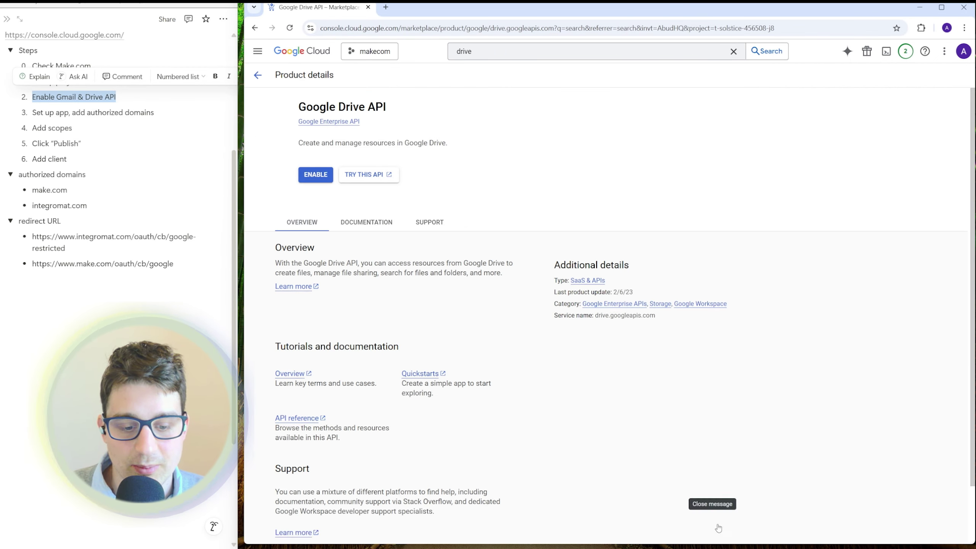
pyautogui.click(351, 174)
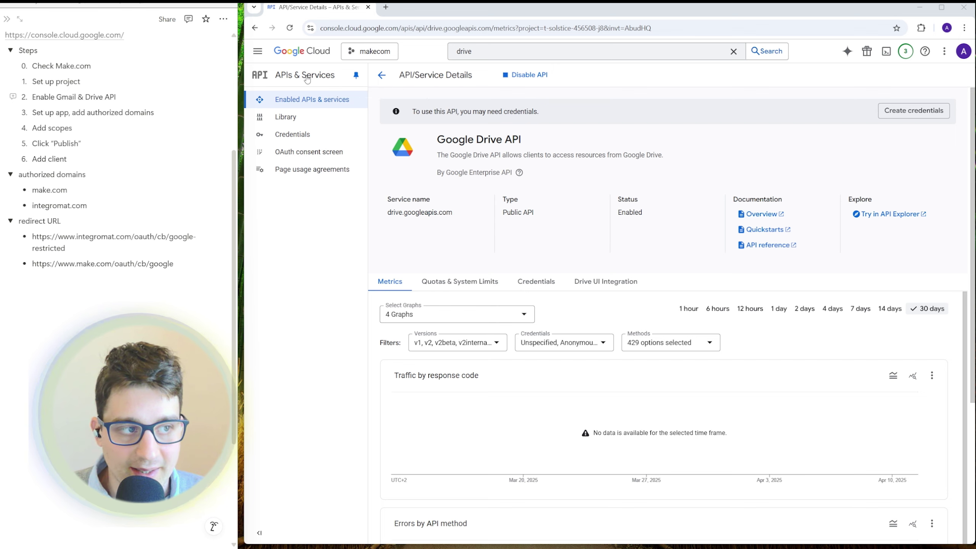
# - Begin the OAuth consent setup with app name 'makecom' and the account's support e-mail
pyautogui.click(257, 52)
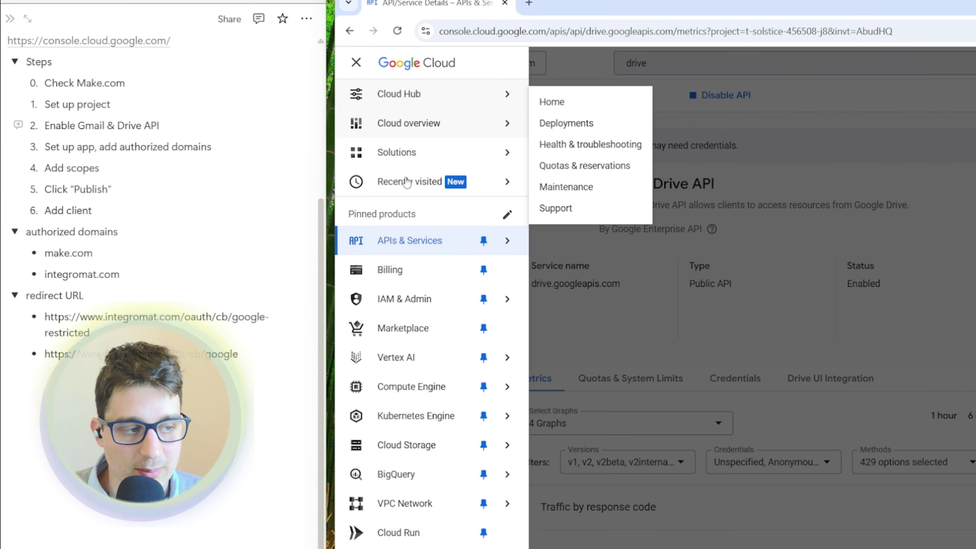
pyautogui.moveTo(389, 242)
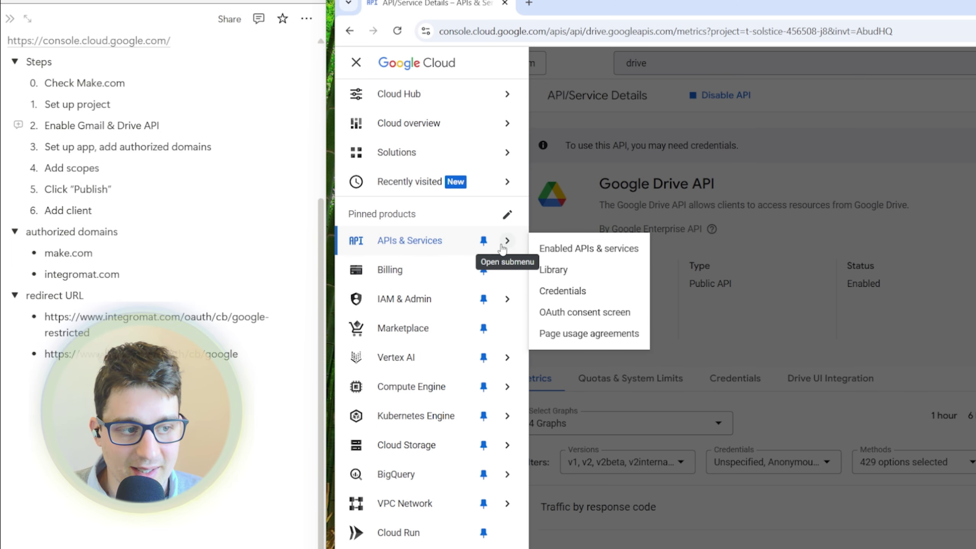
pyautogui.click(607, 317)
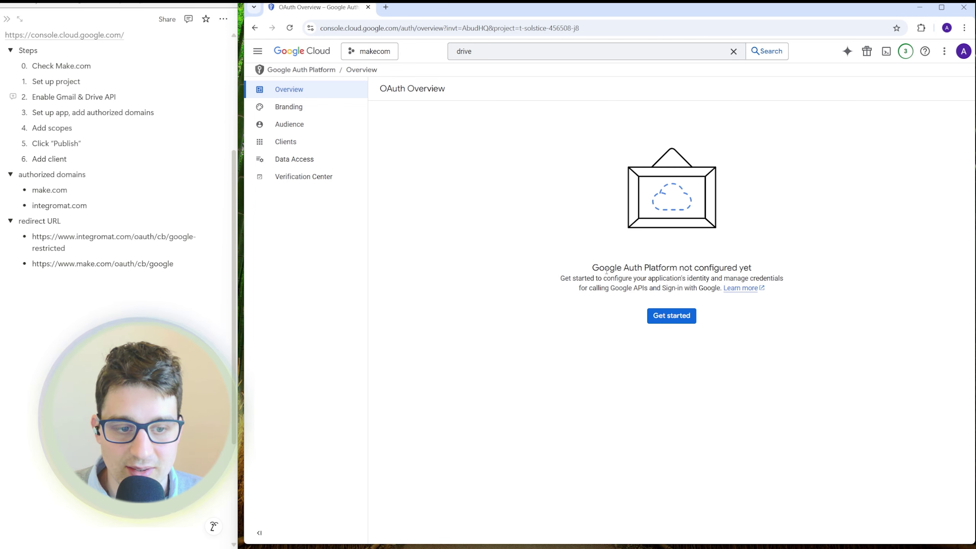
pyautogui.click(674, 317)
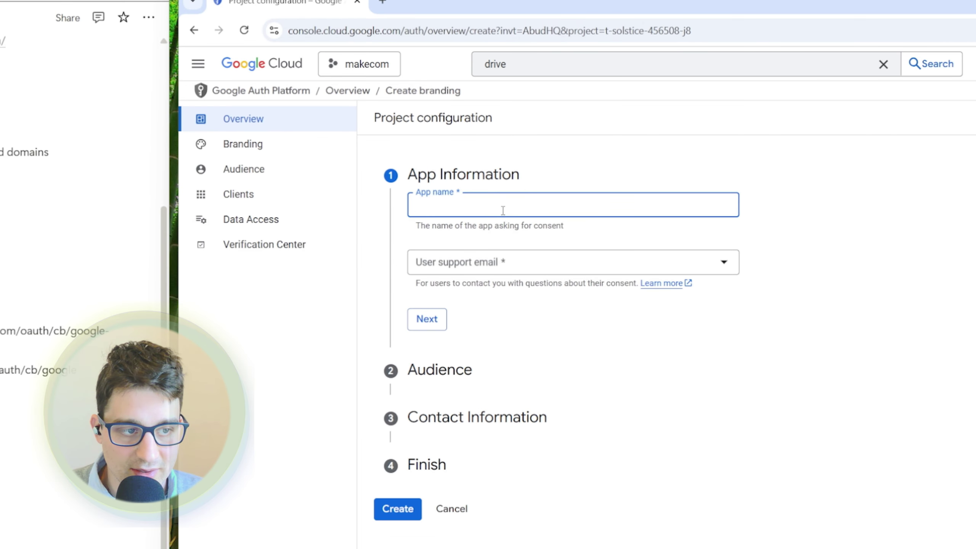
pyautogui.write('makeco')
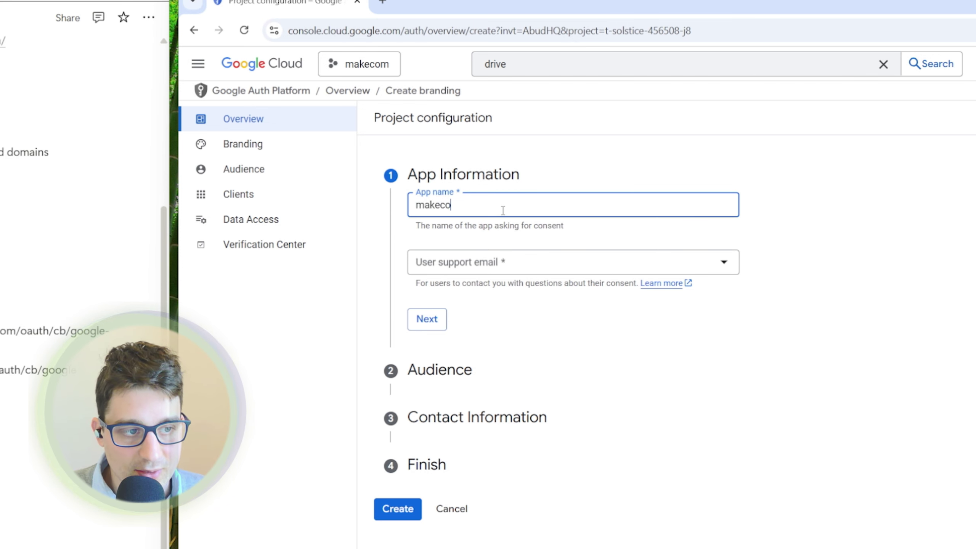
pyautogui.write('m')
pyautogui.press('Tab')
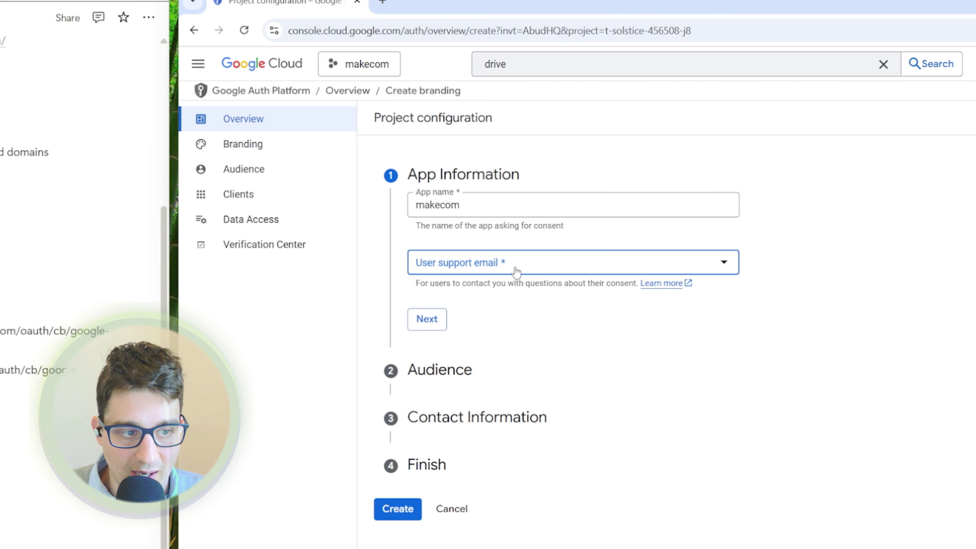
pyautogui.click(516, 272)
pyautogui.click(480, 271)
pyautogui.click(427, 319)
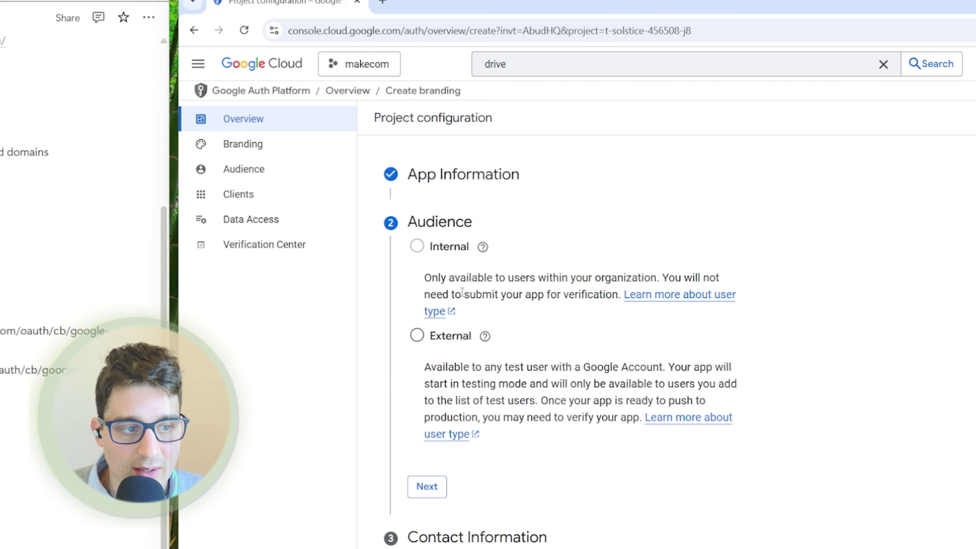
# - Set the app audience to External and add a contact e-mail address
pyautogui.click(451, 339)
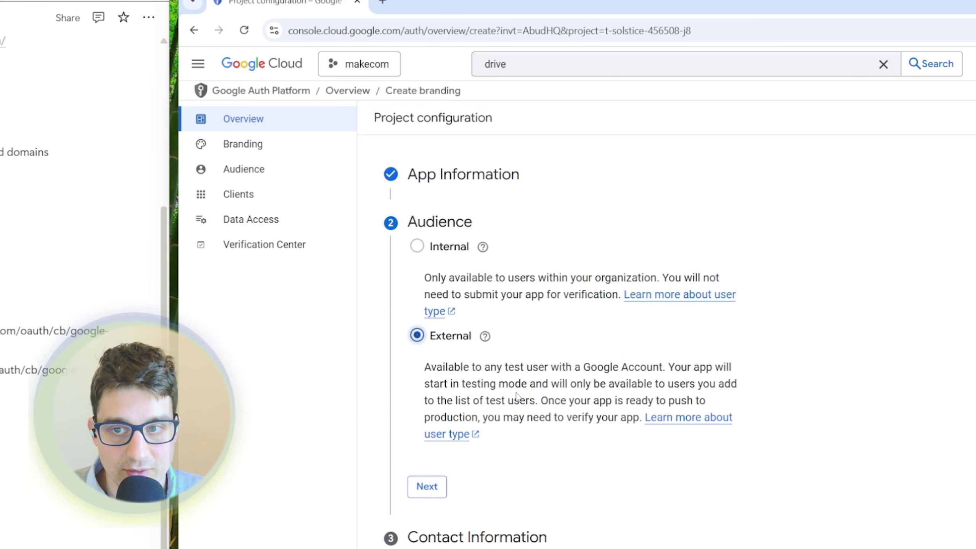
pyautogui.click(436, 491)
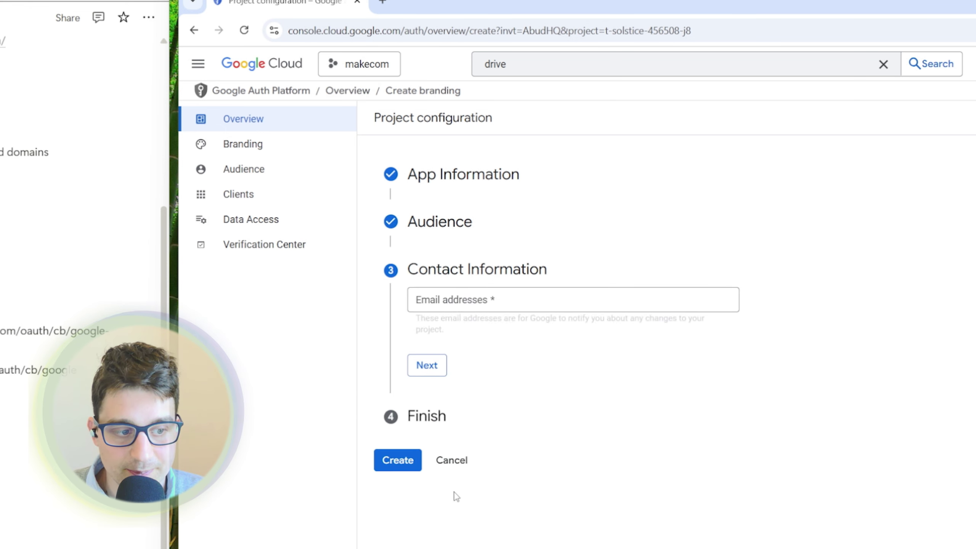
pyautogui.click(509, 306)
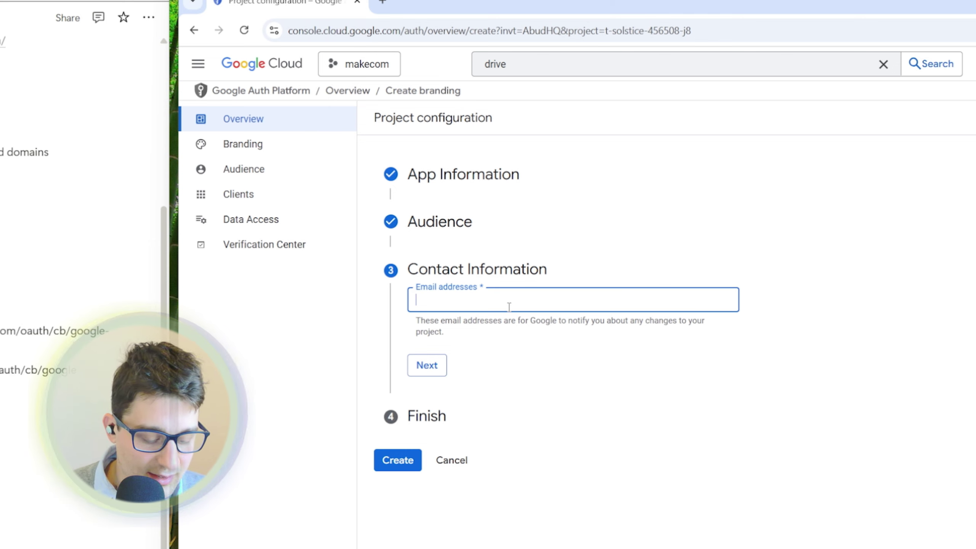
pyautogui.write('example')
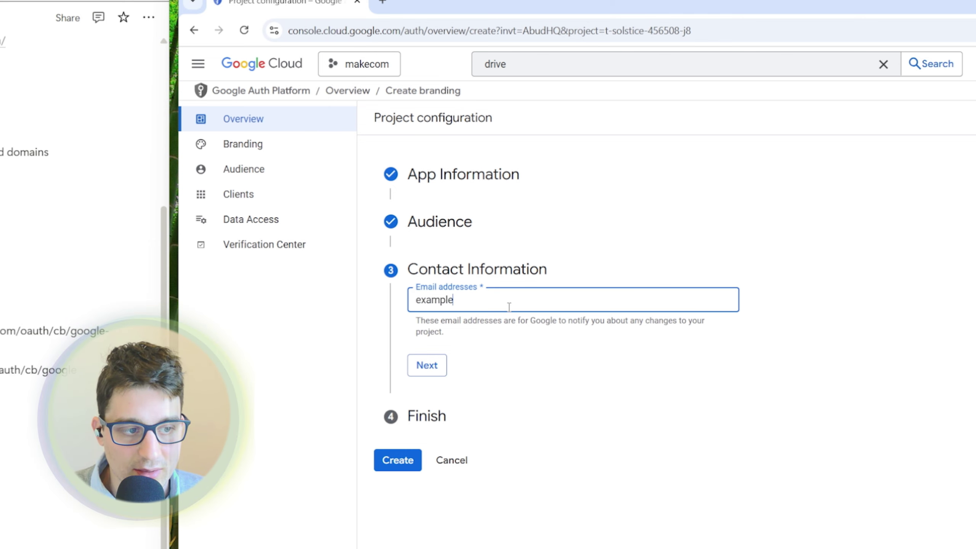
pyautogui.write('@example.com')
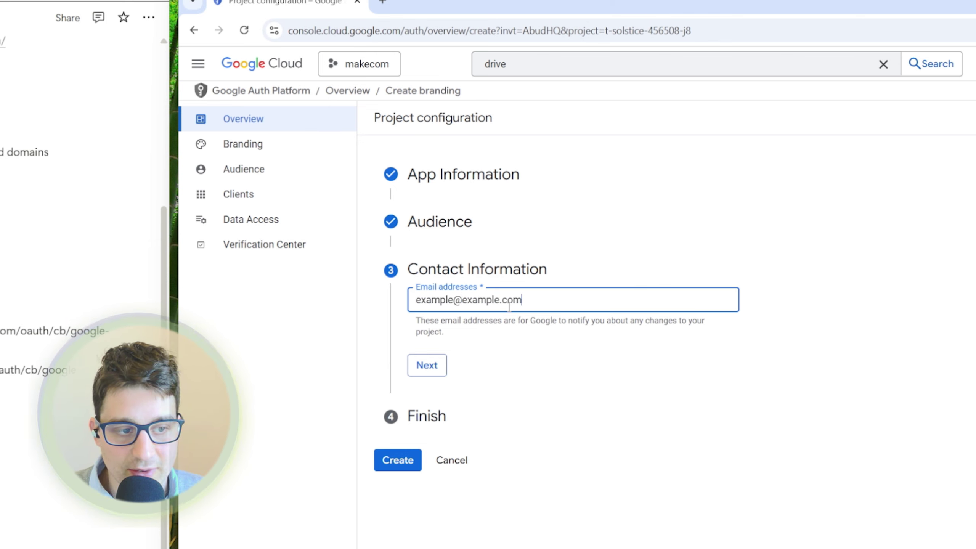
pyautogui.click(606, 382)
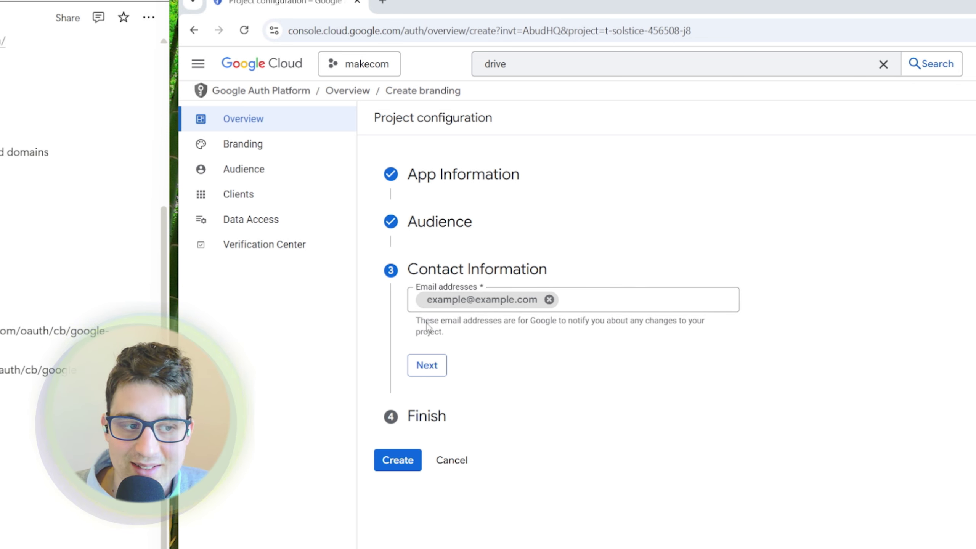
pyautogui.click(432, 373)
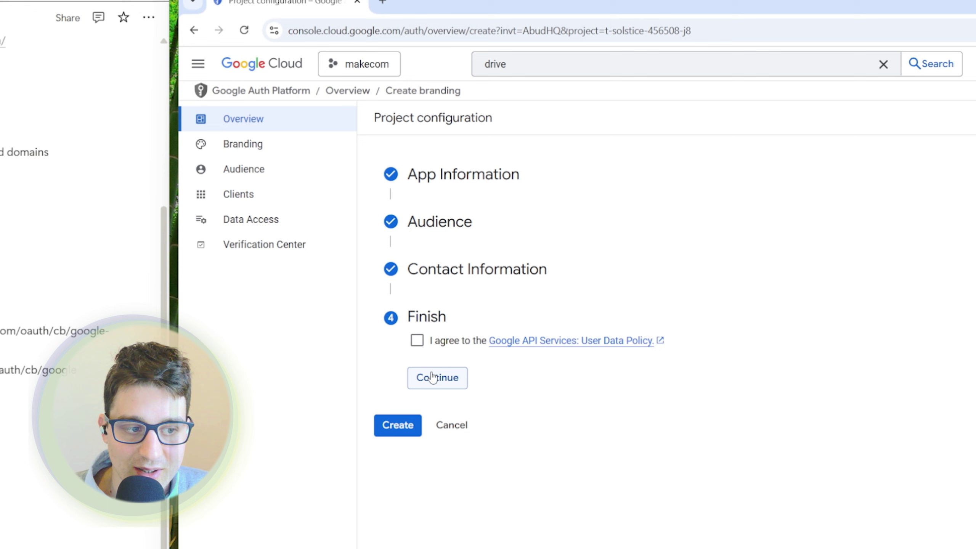
# - Agree to the Google API Services User Data Policy and create the OAuth configuration
pyautogui.click(442, 341)
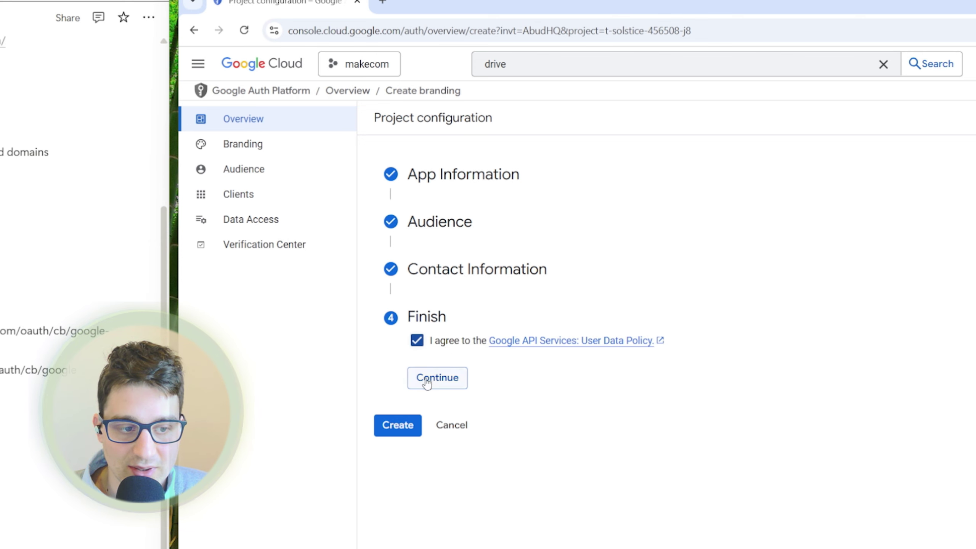
pyautogui.click(448, 381)
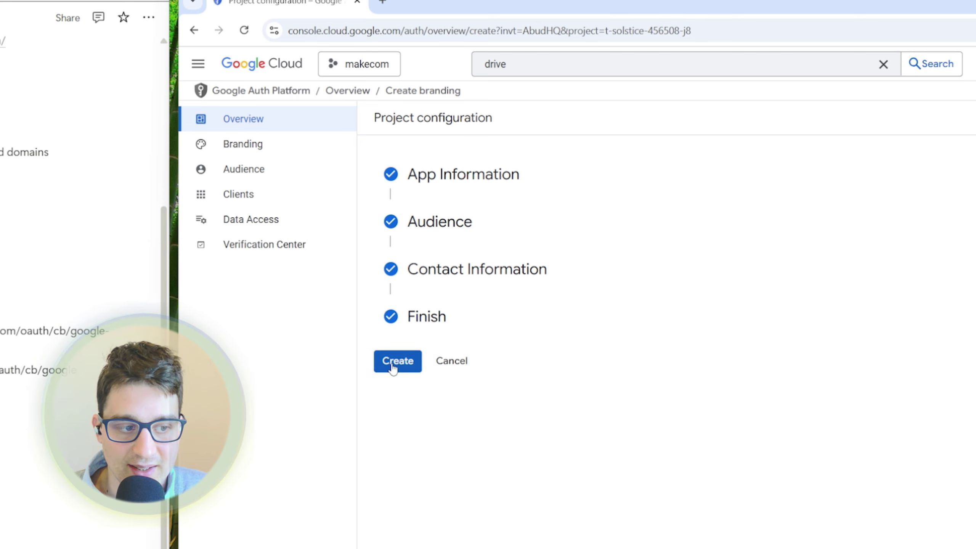
pyautogui.click(393, 366)
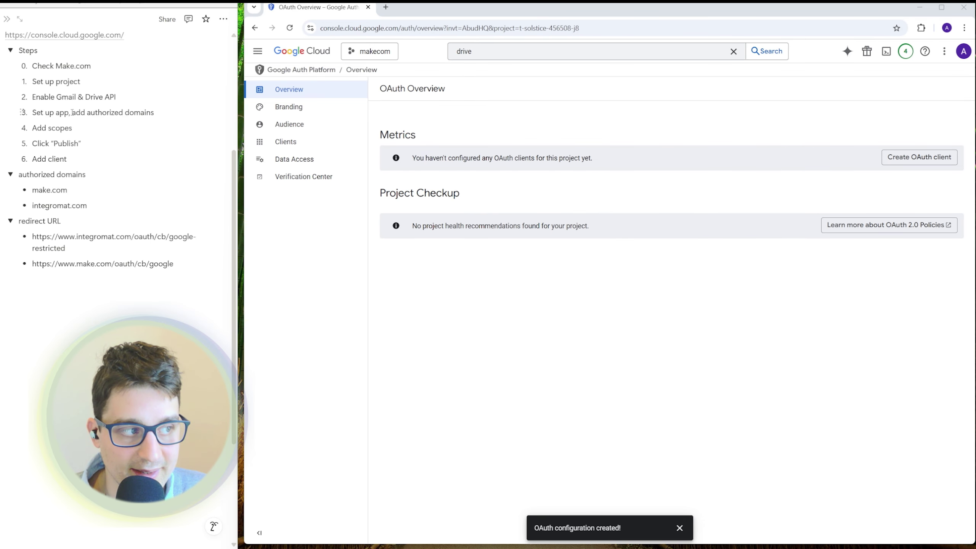
pyautogui.moveTo(72, 112); pyautogui.dragTo(154, 113)
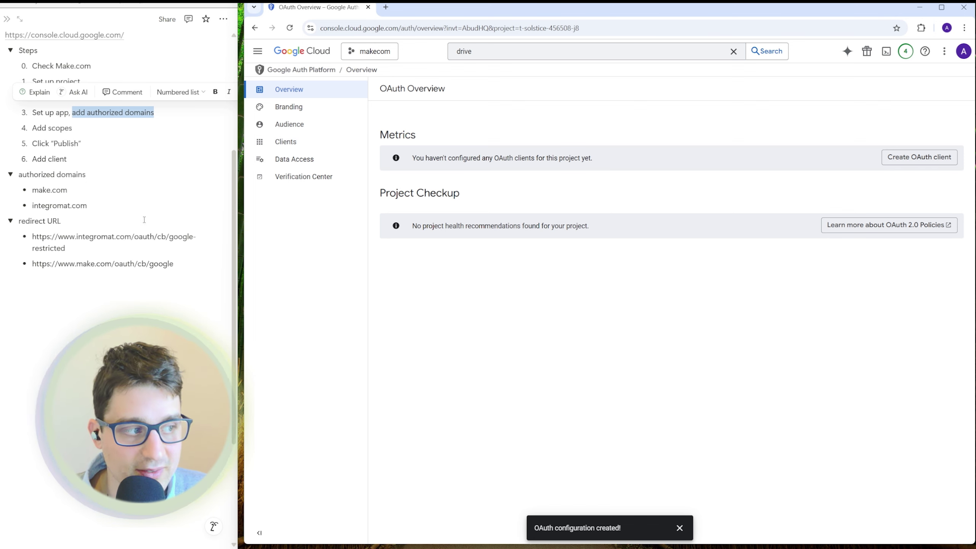
pyautogui.click(38, 190)
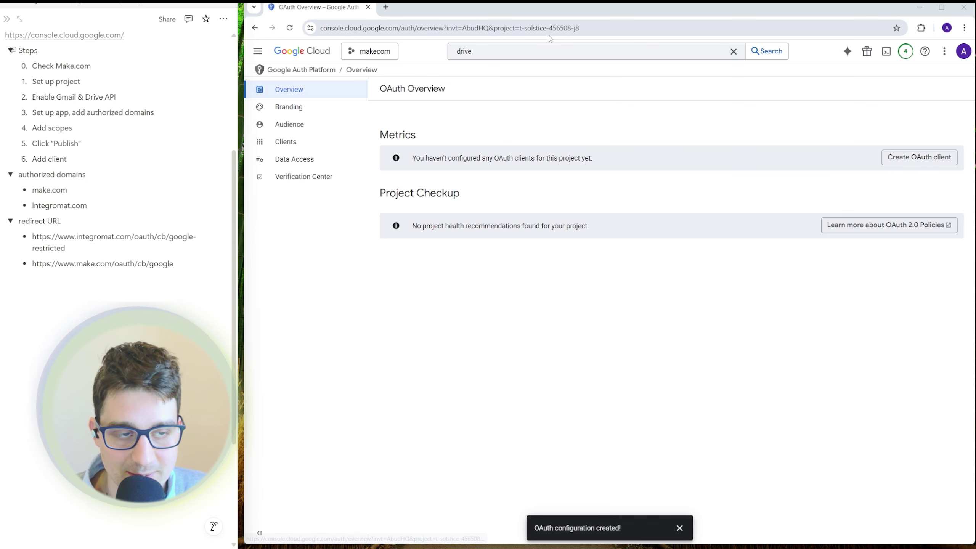
# - Add make.com and integromat.com as authorized domains in Branding and save
pyautogui.click(297, 111)
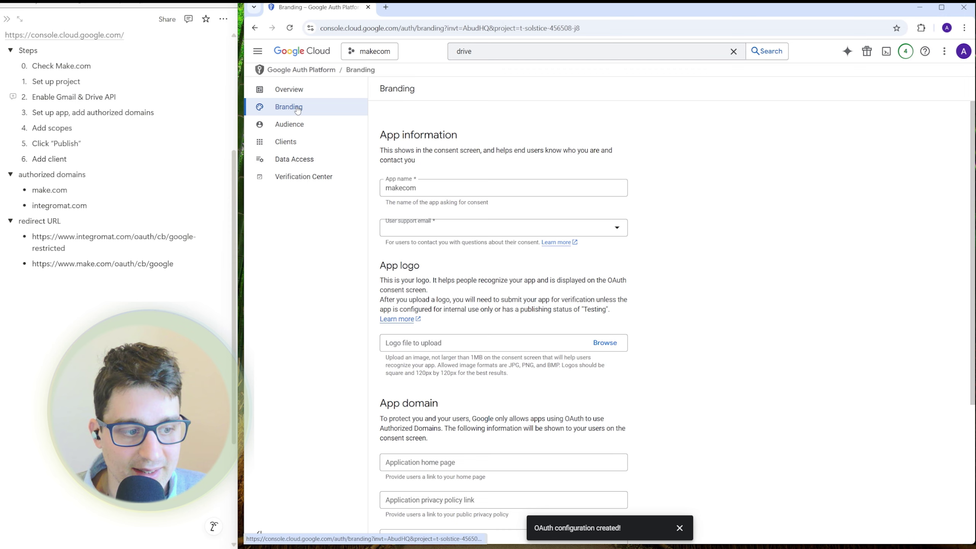
pyautogui.scroll(-2, 495, 286)
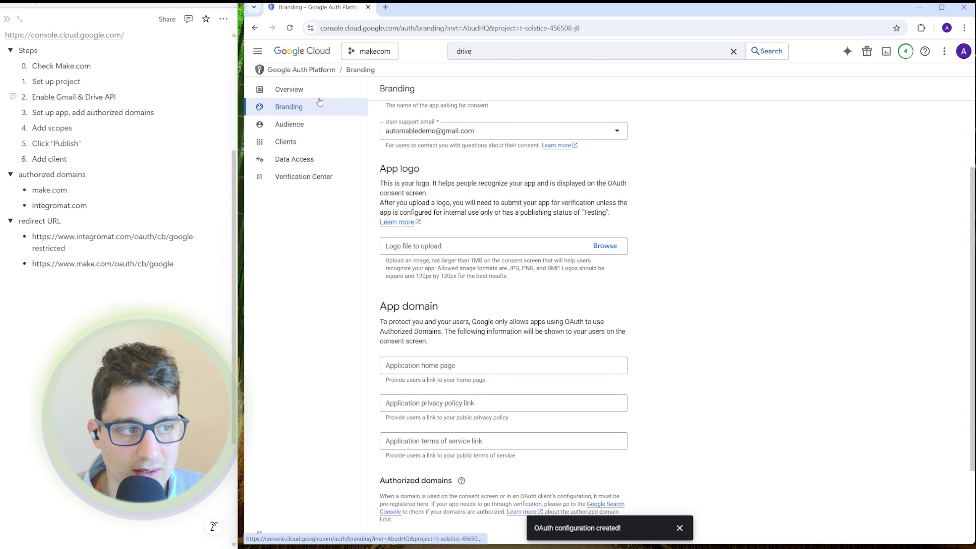
pyautogui.scroll(-2, 319, 104)
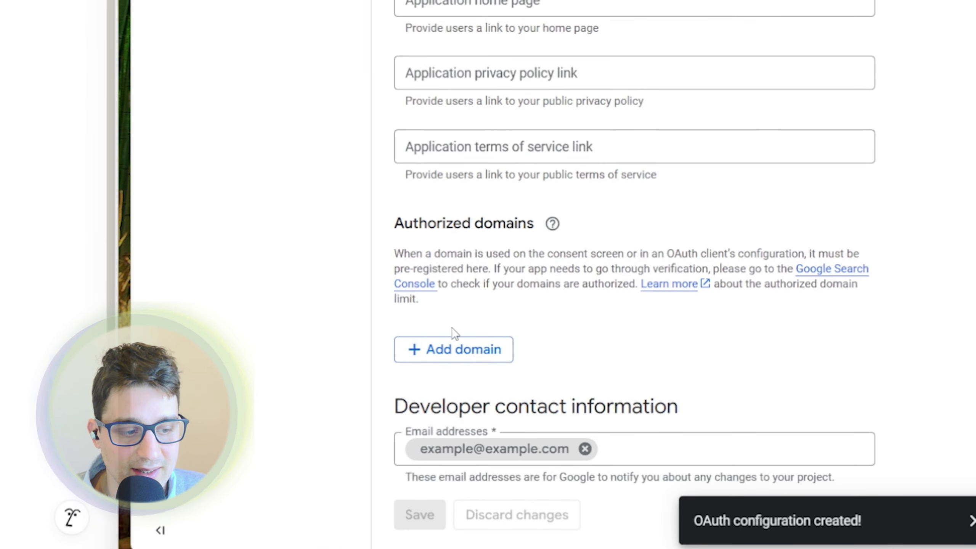
pyautogui.click(475, 347)
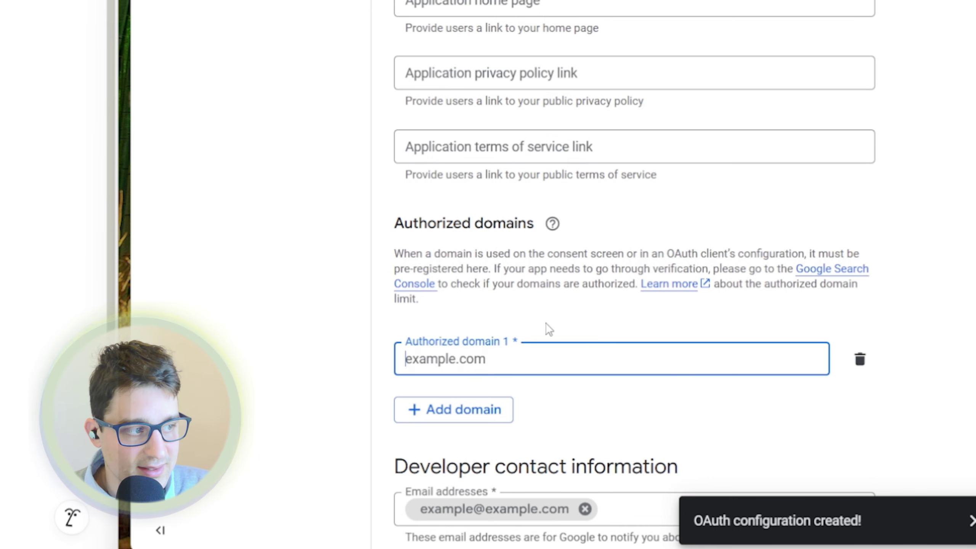
pyautogui.write('make.com')
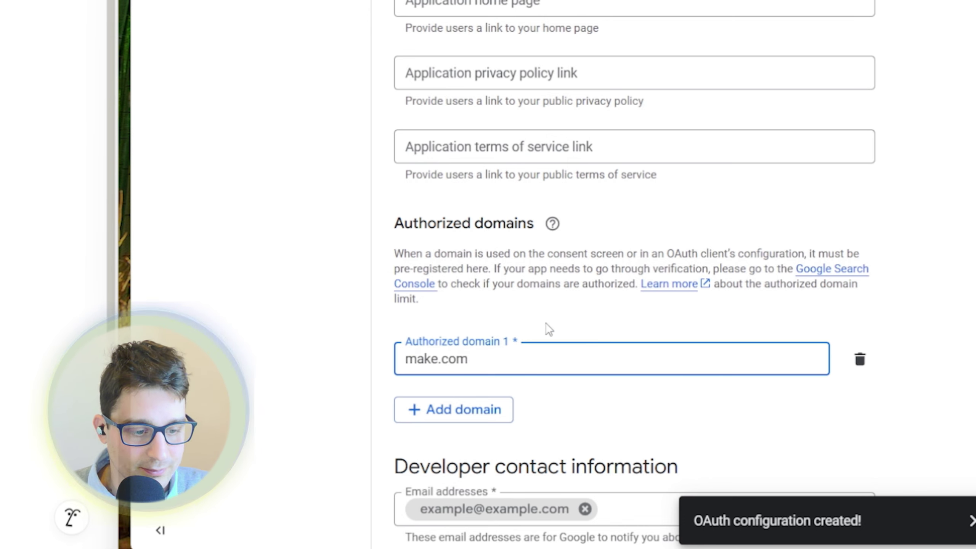
pyautogui.click(519, 335)
pyautogui.click(488, 410)
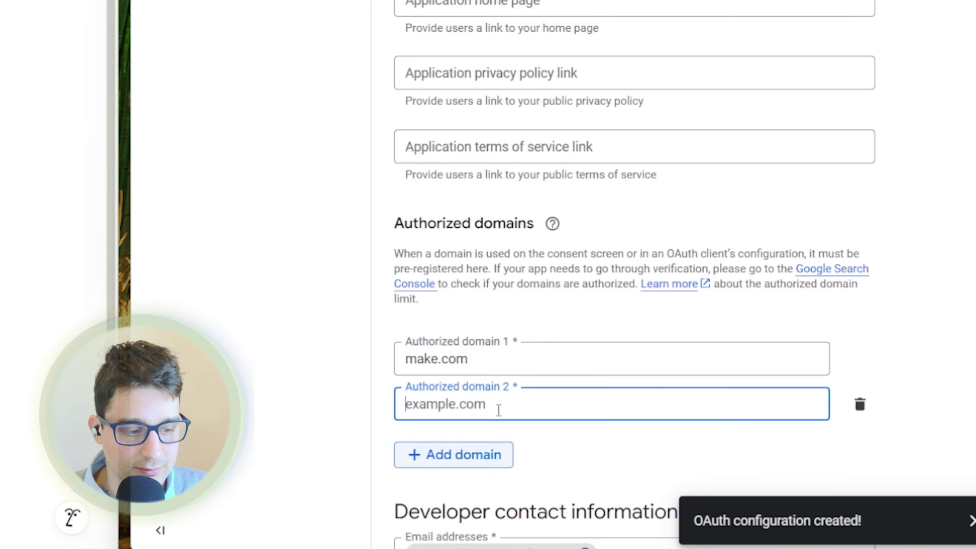
pyautogui.write('integr')
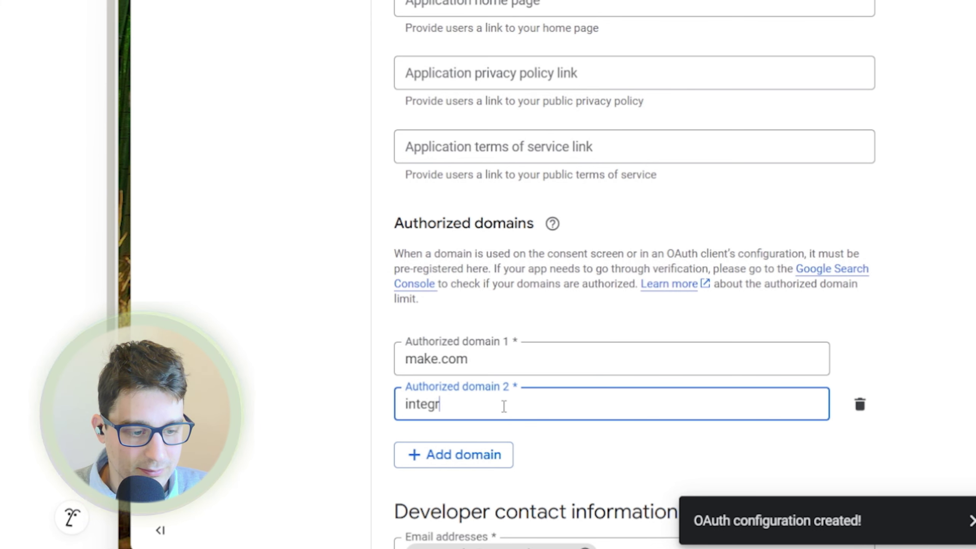
pyautogui.write('omat.com')
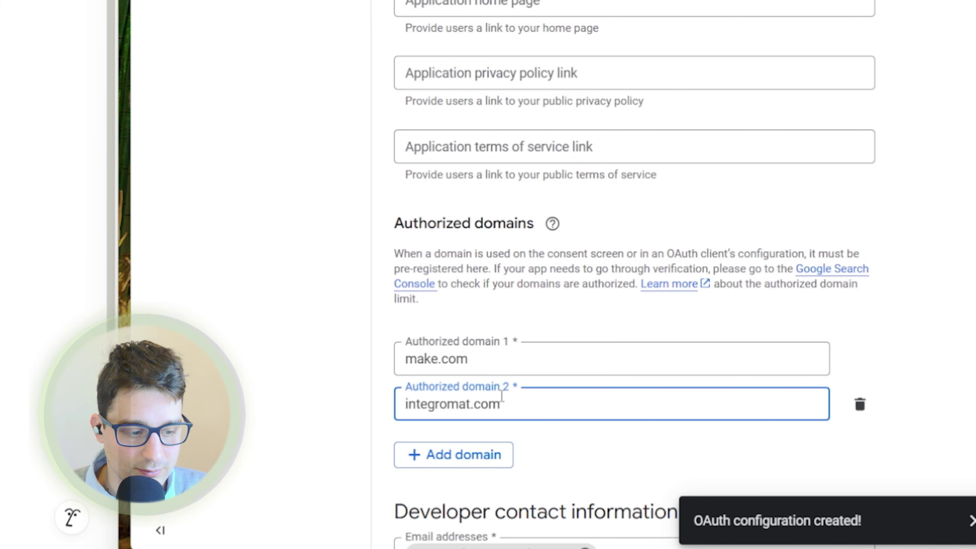
pyautogui.scroll(-3, 634, 443)
pyautogui.click(420, 515)
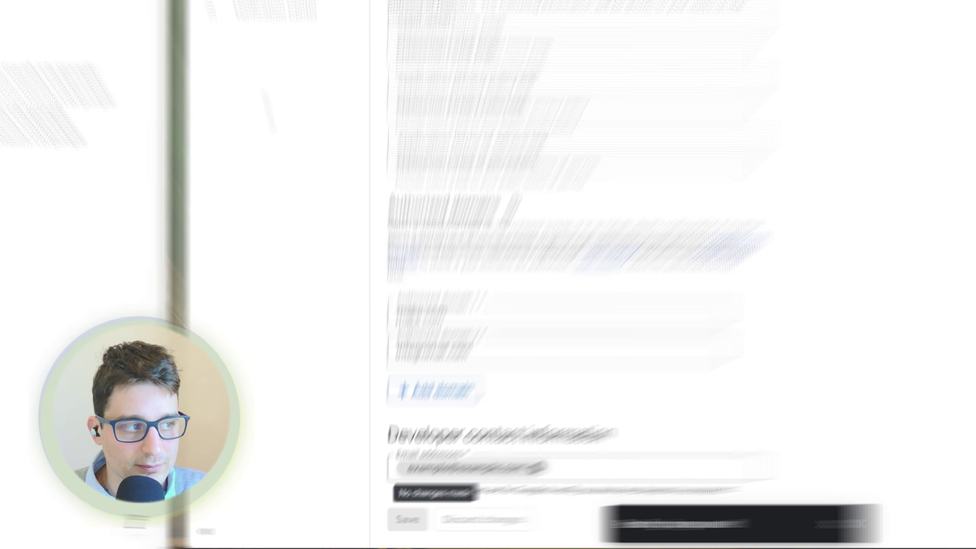
pyautogui.scroll(6, 451, 229)
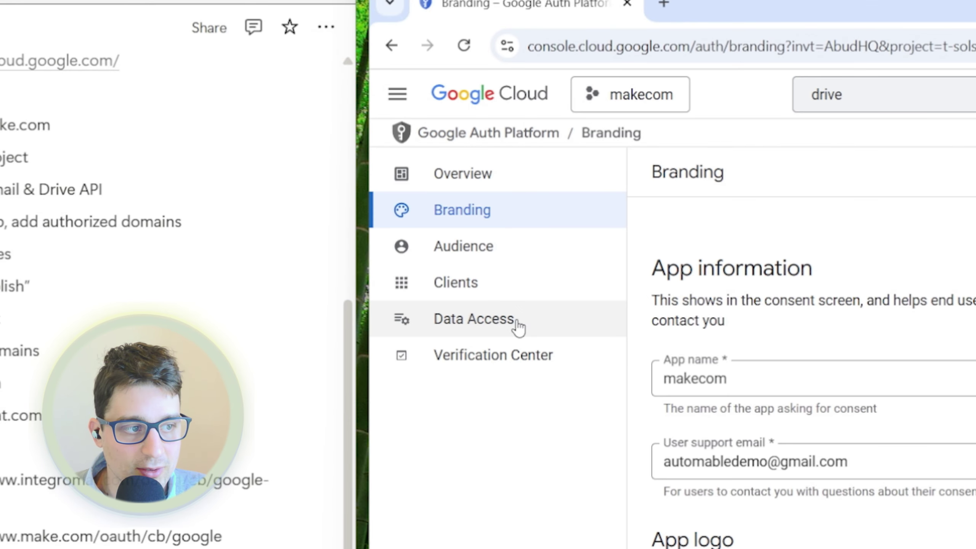
# - In Data Access, filter the scope list to Gmail API showing all 13 scopes
pyautogui.click(518, 326)
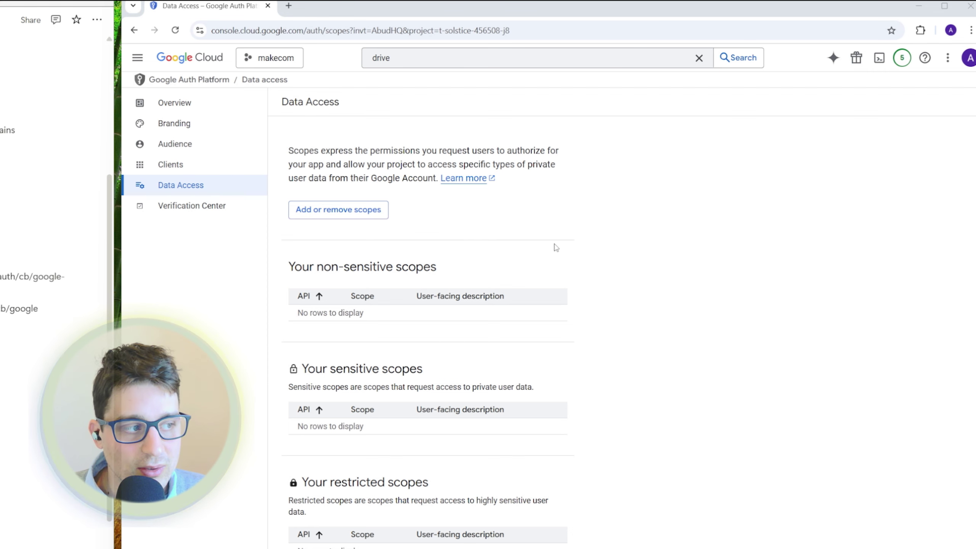
pyautogui.click(343, 219)
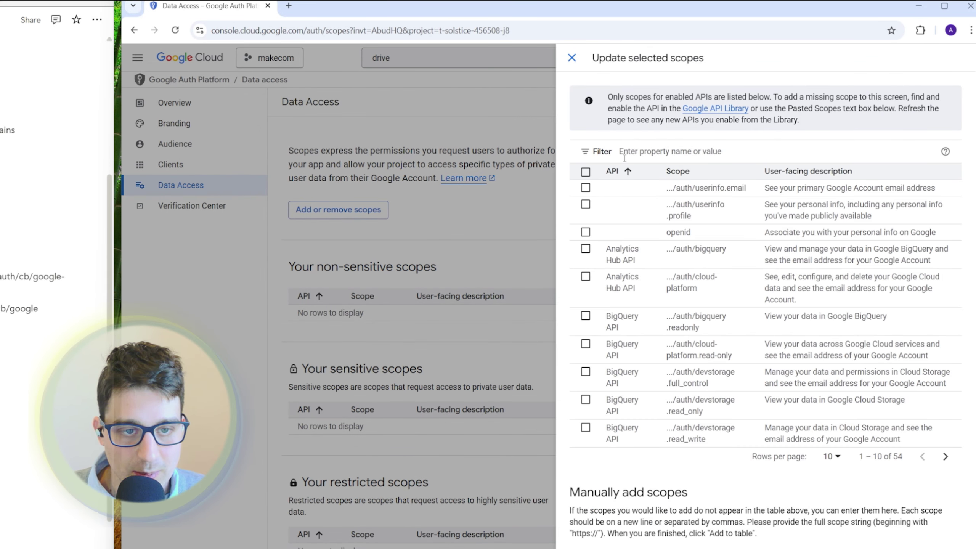
pyautogui.click(623, 153)
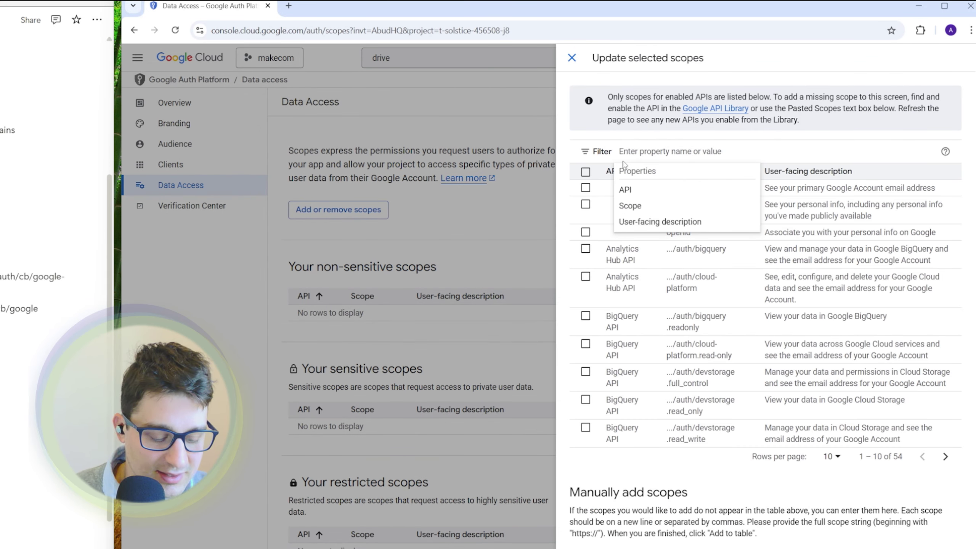
pyautogui.write('gmail')
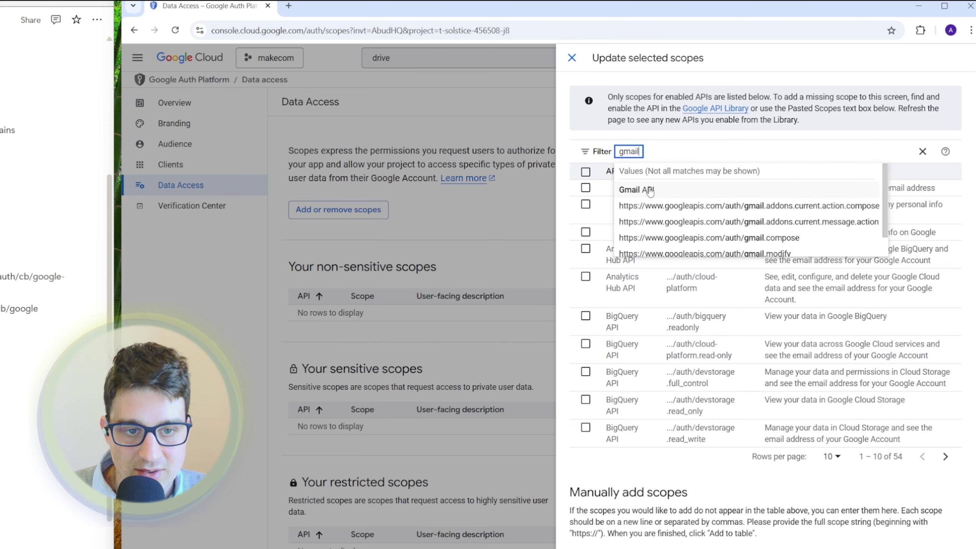
pyautogui.click(648, 189)
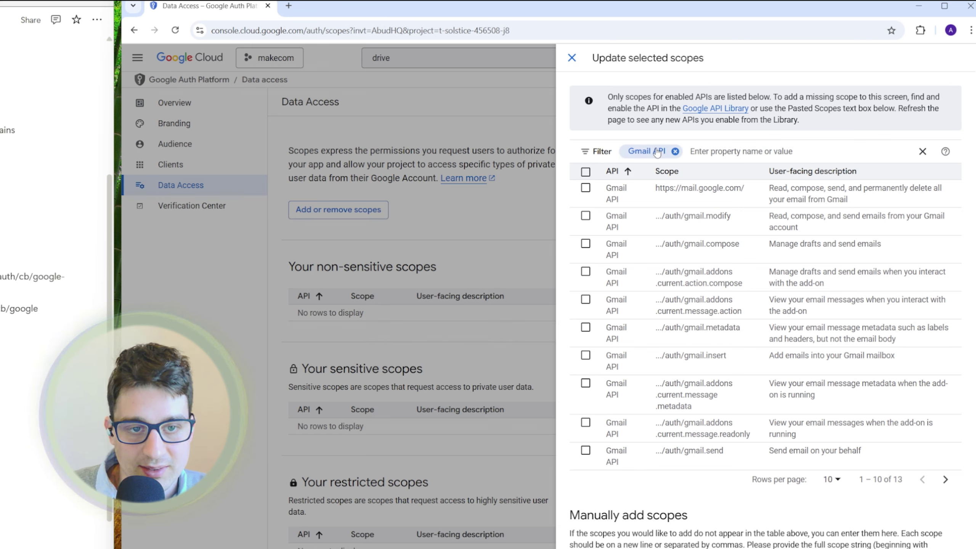
pyautogui.click(842, 480)
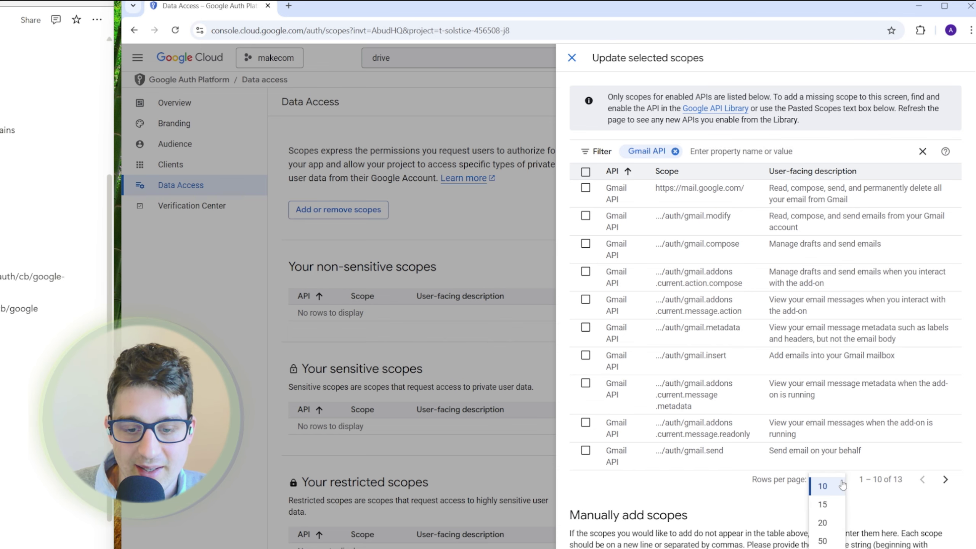
pyautogui.click(838, 538)
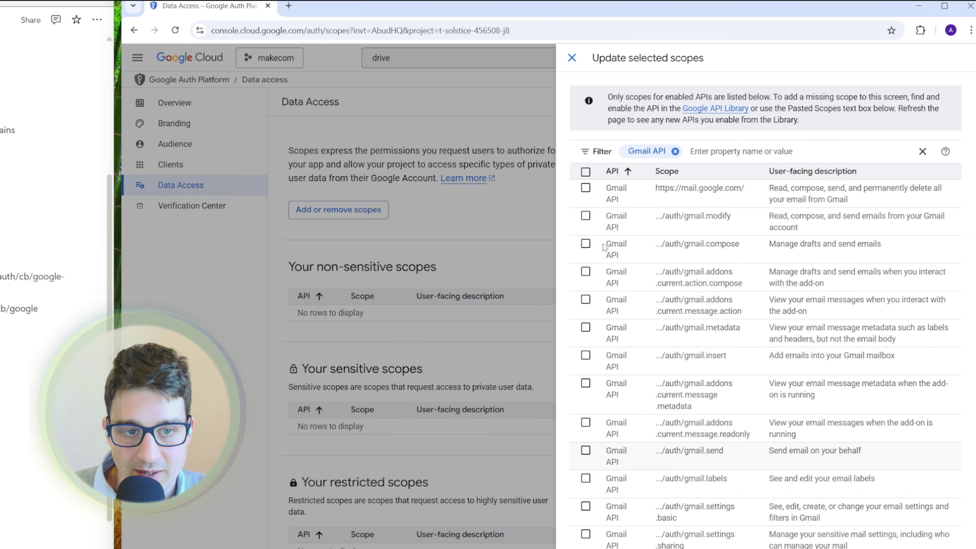
# - Select all Gmail scopes except gmail.settings.sharing and gmail.settings.basic, then update
pyautogui.click(586, 172)
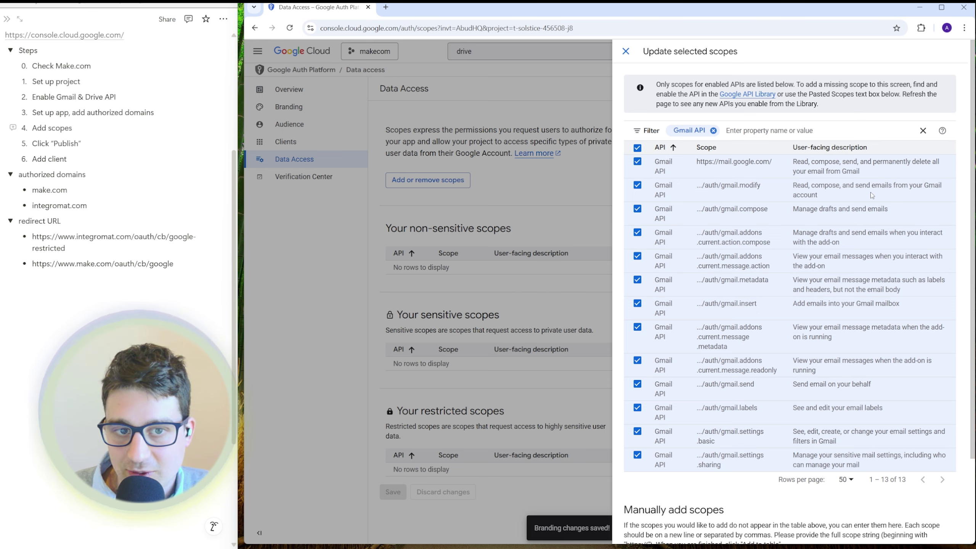
pyautogui.click(637, 456)
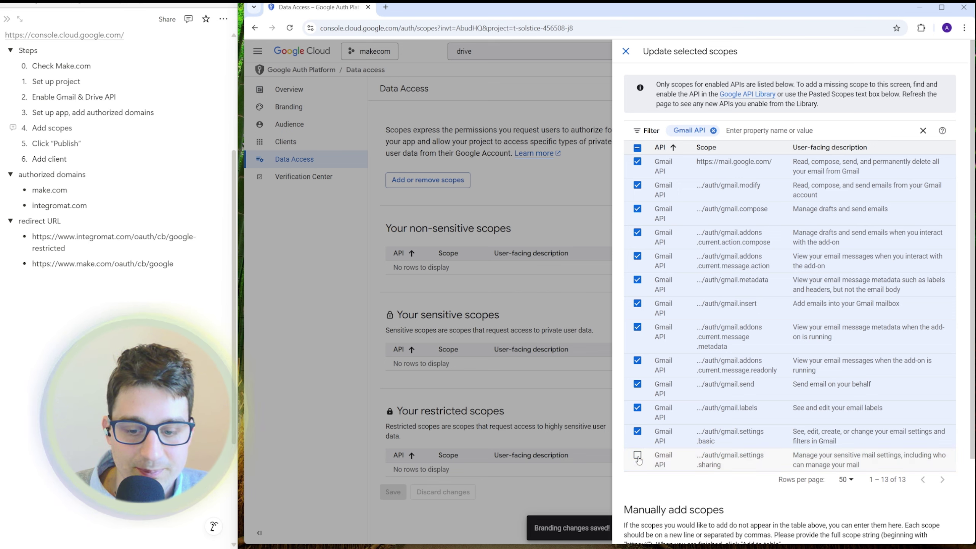
pyautogui.click(638, 432)
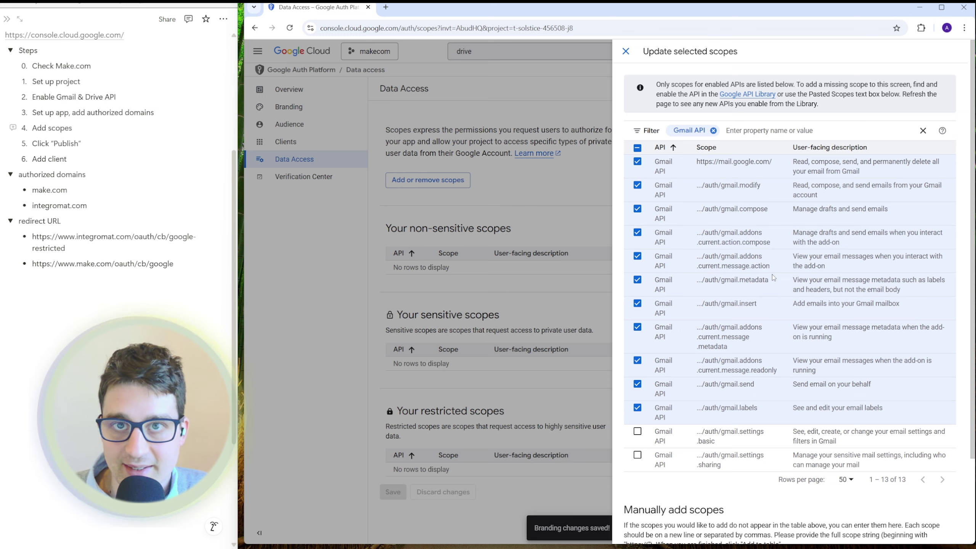
pyautogui.scroll(-3, 774, 277)
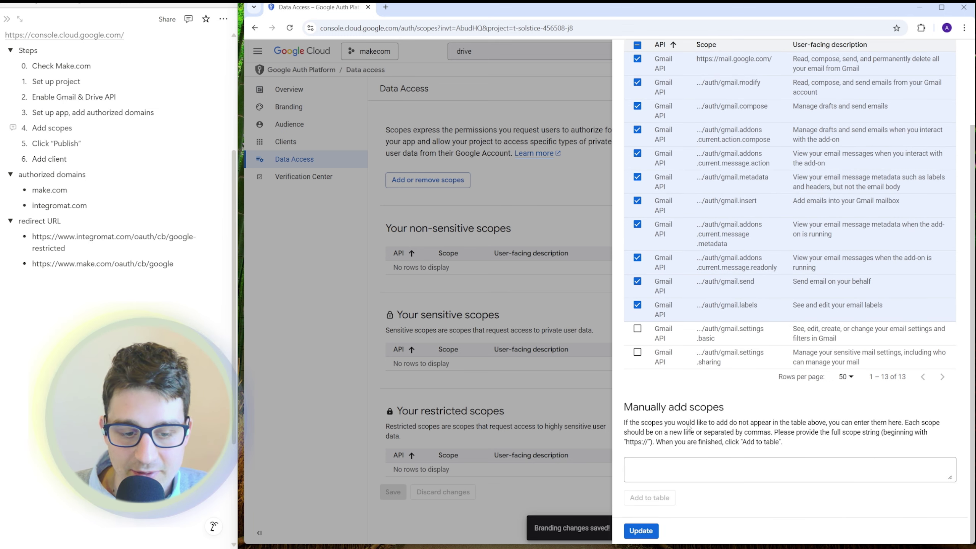
pyautogui.click(641, 532)
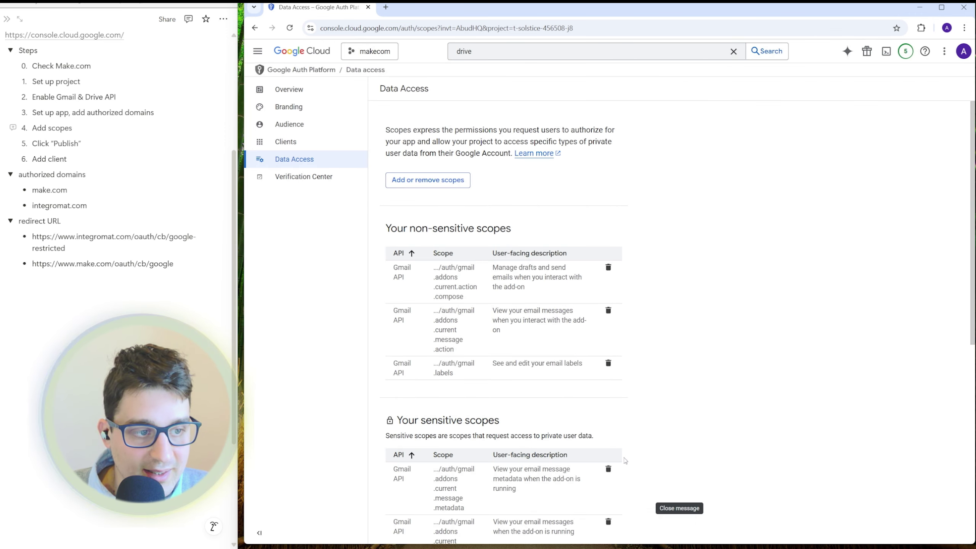
# - Filter the scopes to Google Drive API and add all 17 Drive scopes to the app
pyautogui.click(425, 184)
pyautogui.click(673, 130)
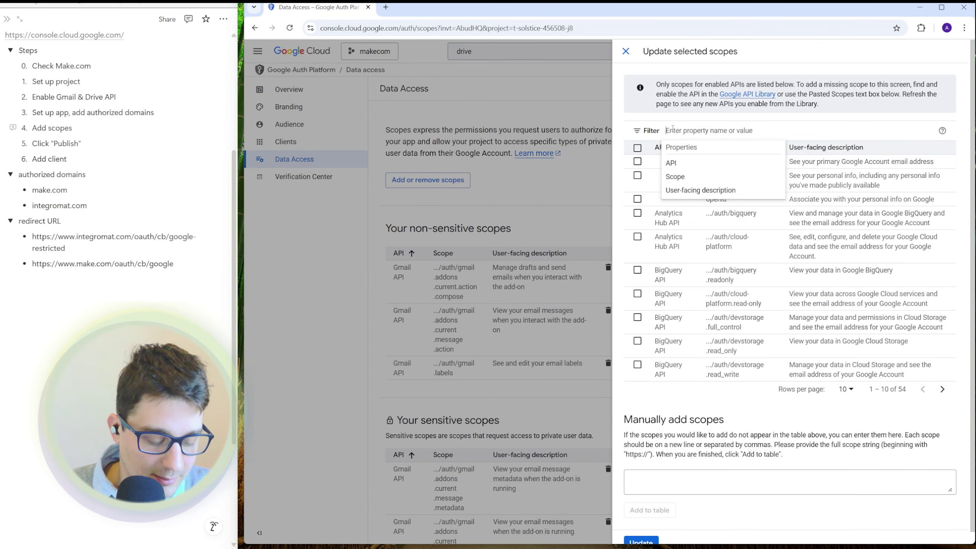
pyautogui.write('drive')
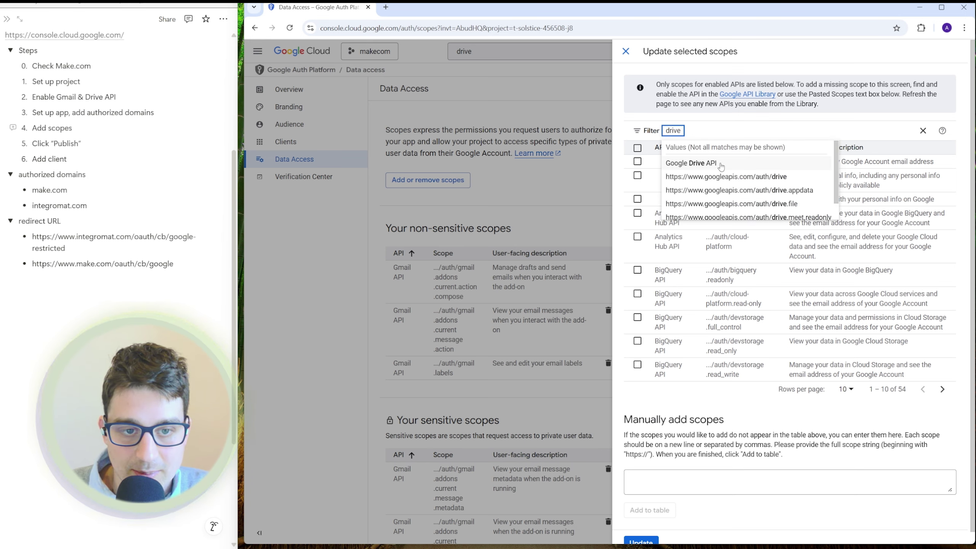
pyautogui.click(703, 163)
pyautogui.click(840, 407)
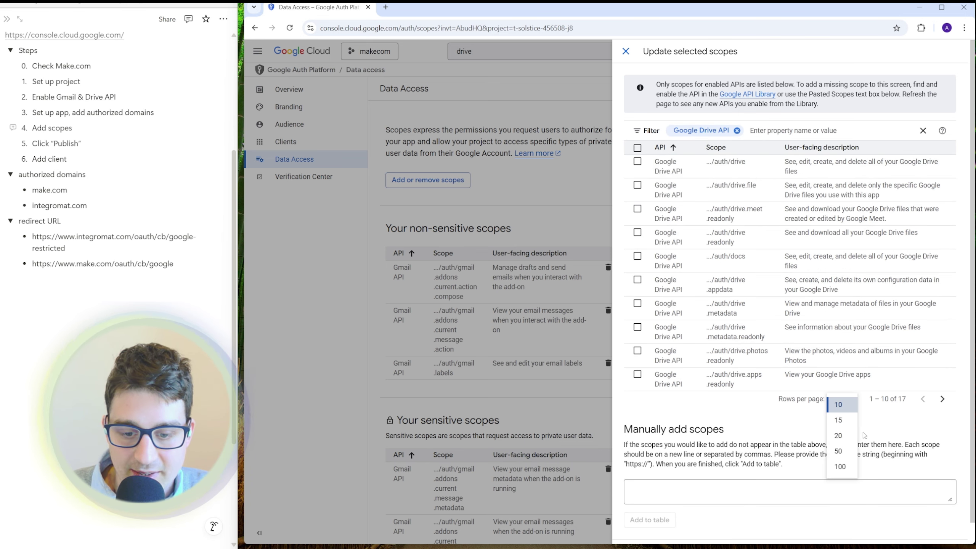
pyautogui.click(842, 436)
pyautogui.click(638, 148)
pyautogui.scroll(-6, 655, 384)
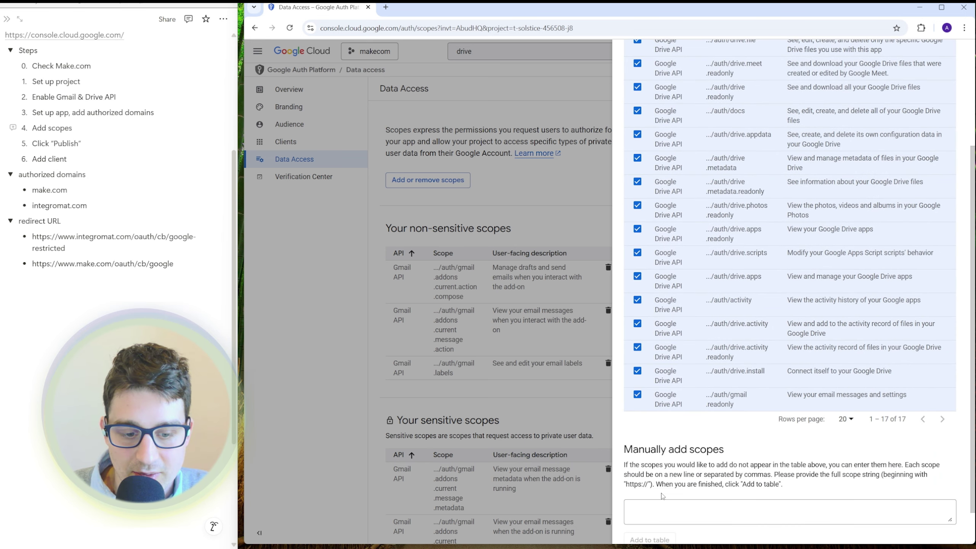
pyautogui.scroll(3, 655, 520)
pyautogui.scroll(-1, 655, 519)
pyautogui.click(639, 530)
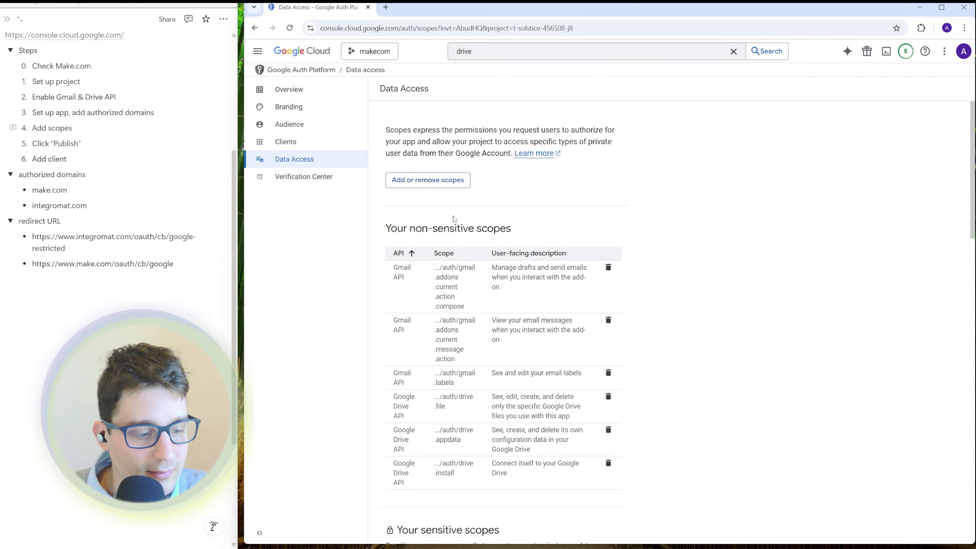
# - Save the data access scope changes and return to the top of the page
pyautogui.scroll(-20, 453, 219)
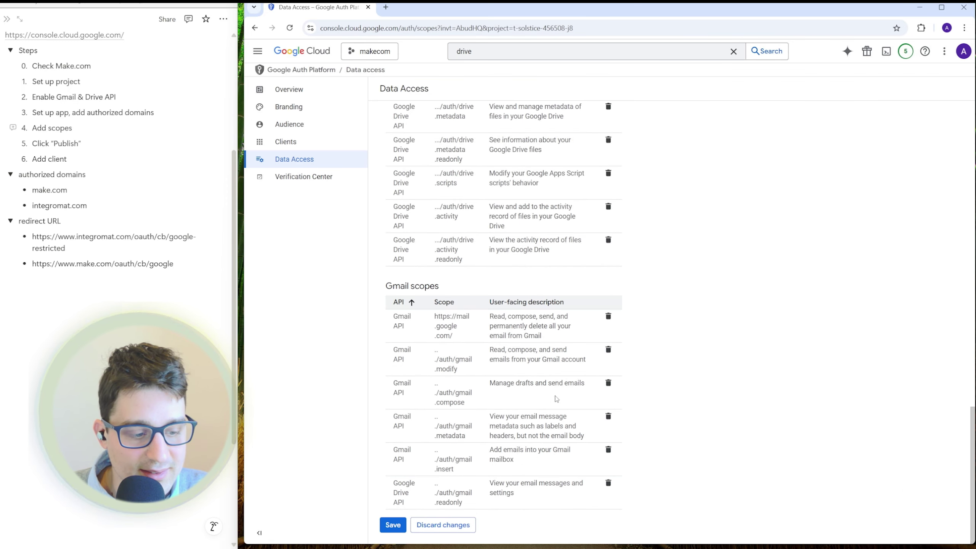
pyautogui.click(401, 523)
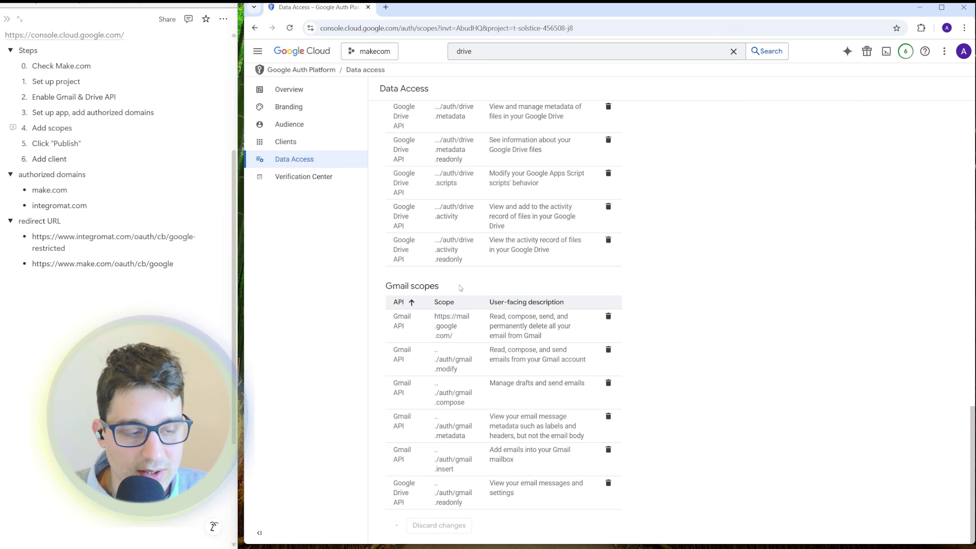
pyautogui.click(679, 528)
pyautogui.scroll(7, 453, 308)
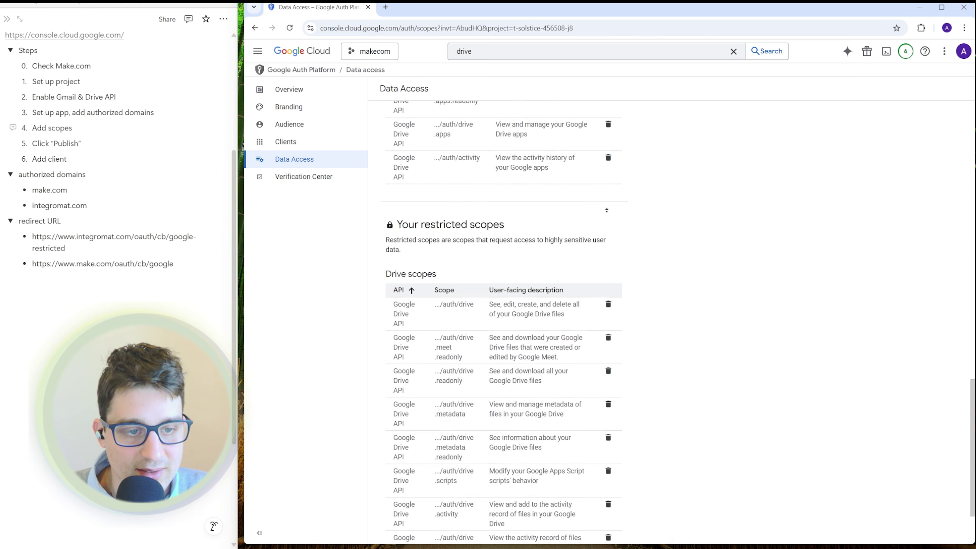
pyautogui.scroll(10, 509, 217)
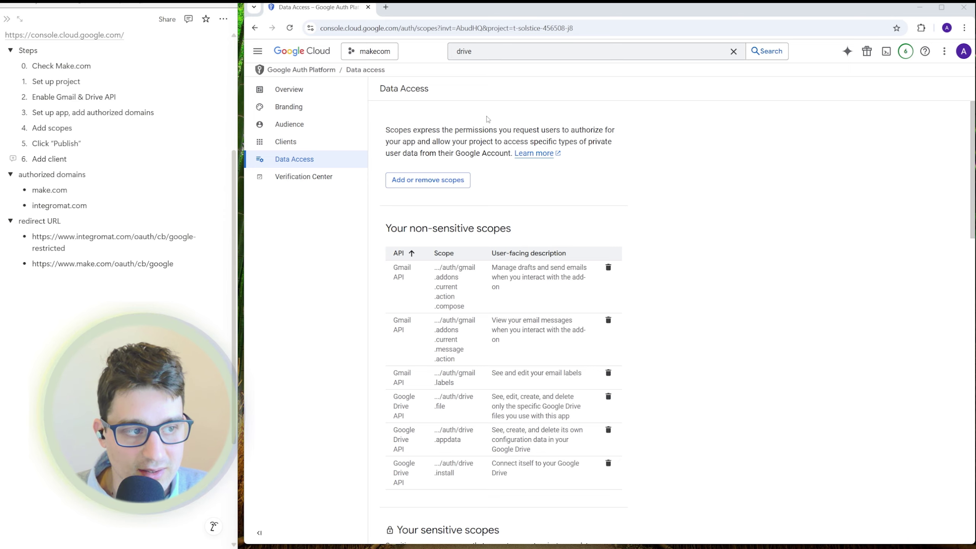
# - Publish the app from the Audience page and confirm pushing it to production
pyautogui.click(287, 126)
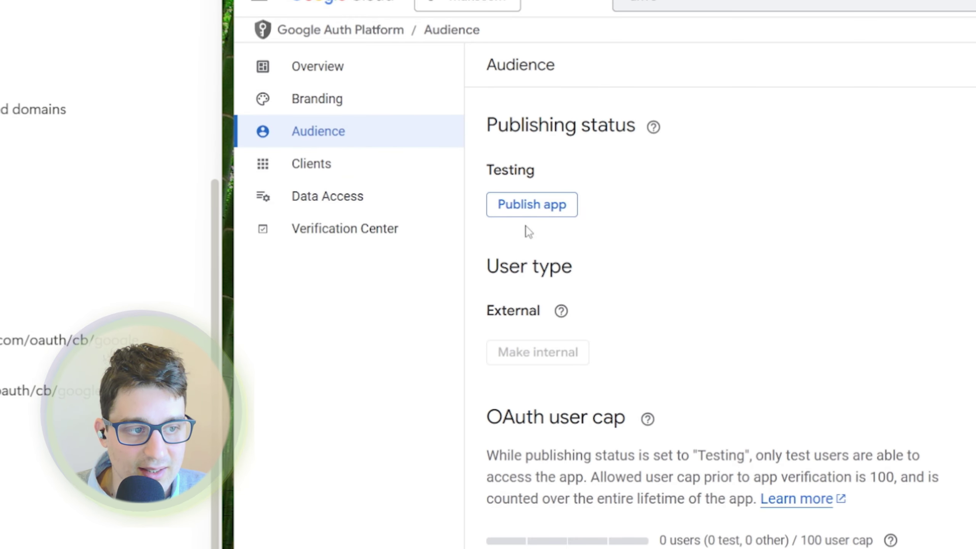
pyautogui.click(533, 207)
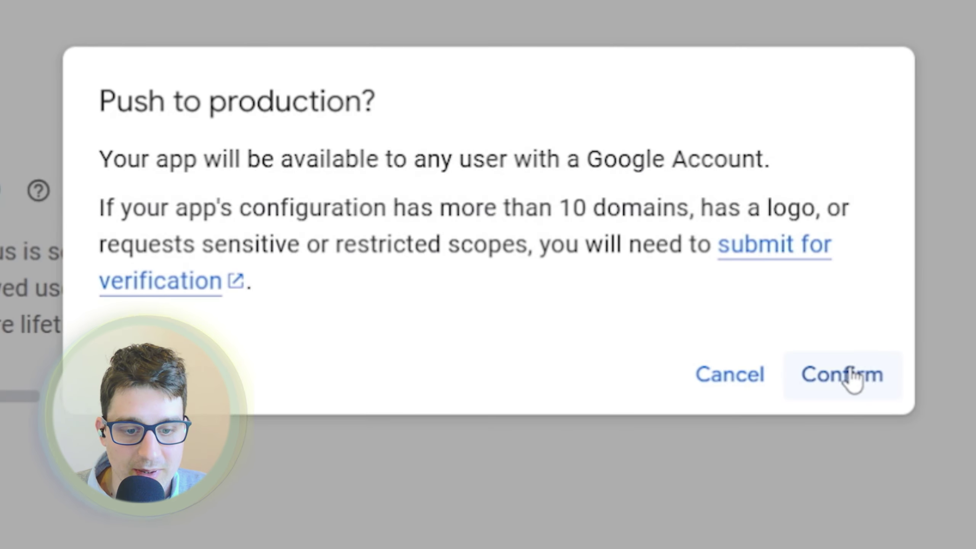
pyautogui.click(722, 336)
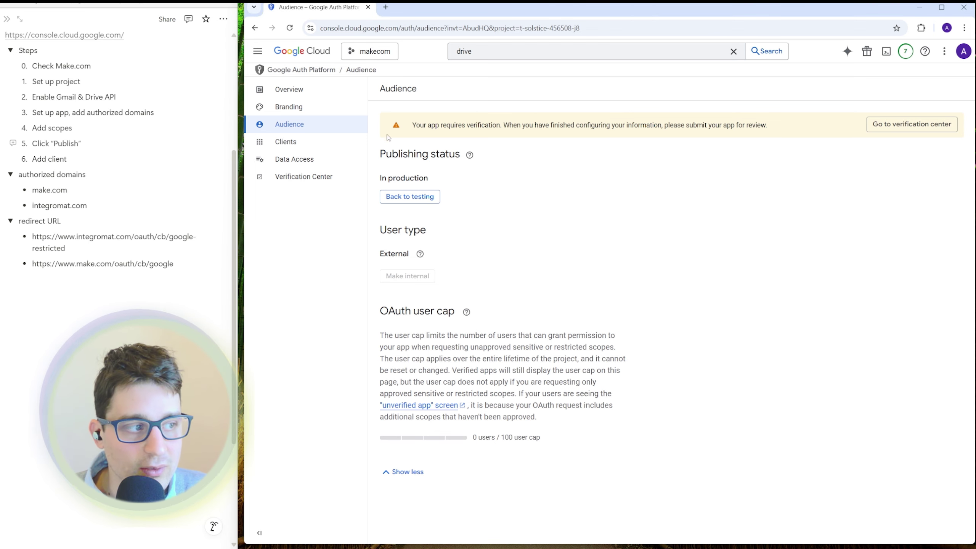
pyautogui.moveTo(67, 159); pyautogui.dragTo(29, 153)
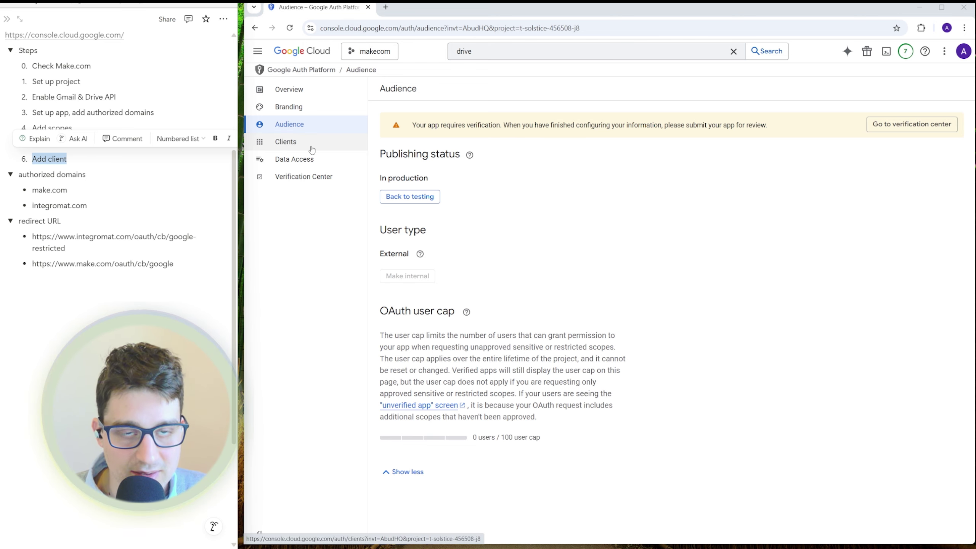
# - Start a new Web application OAuth client and name it makecom
pyautogui.click(290, 145)
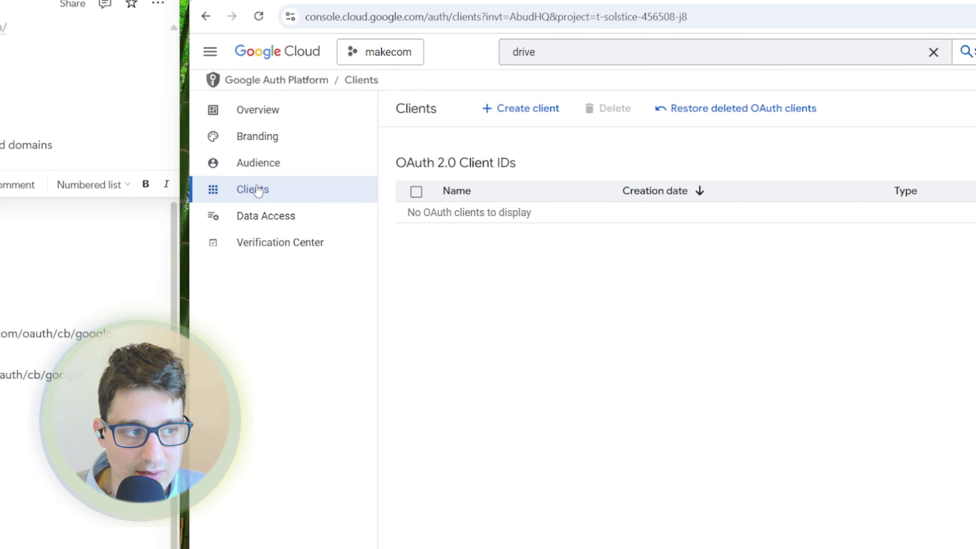
pyautogui.click(486, 113)
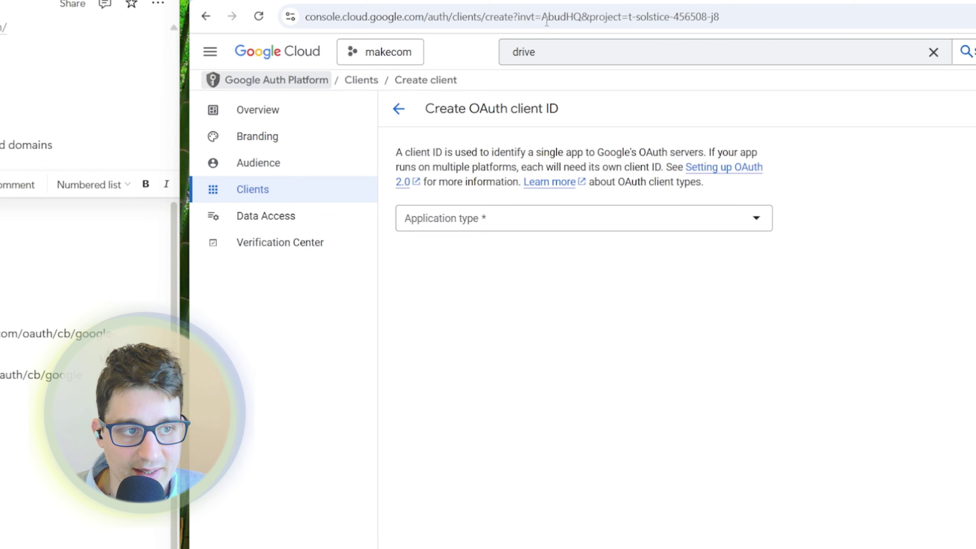
pyautogui.click(521, 227)
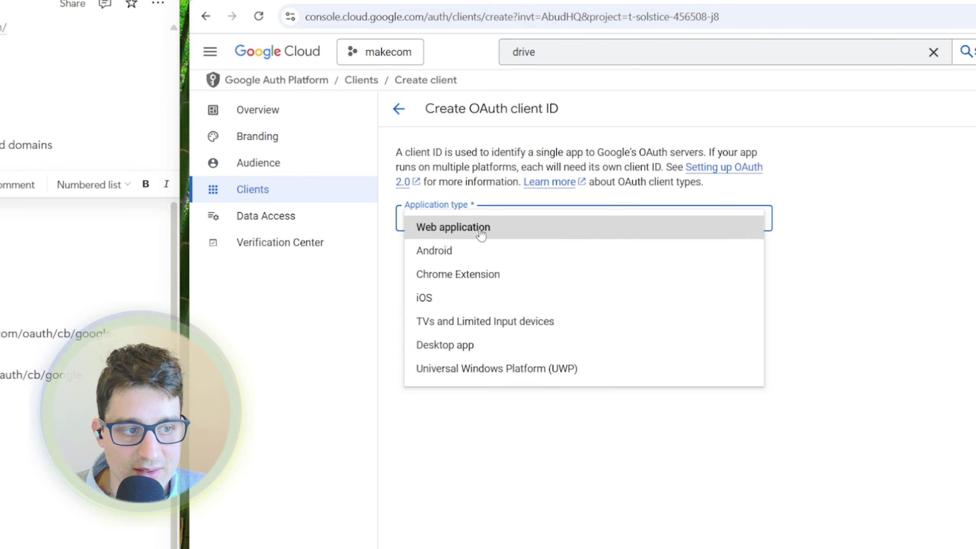
pyautogui.click(480, 226)
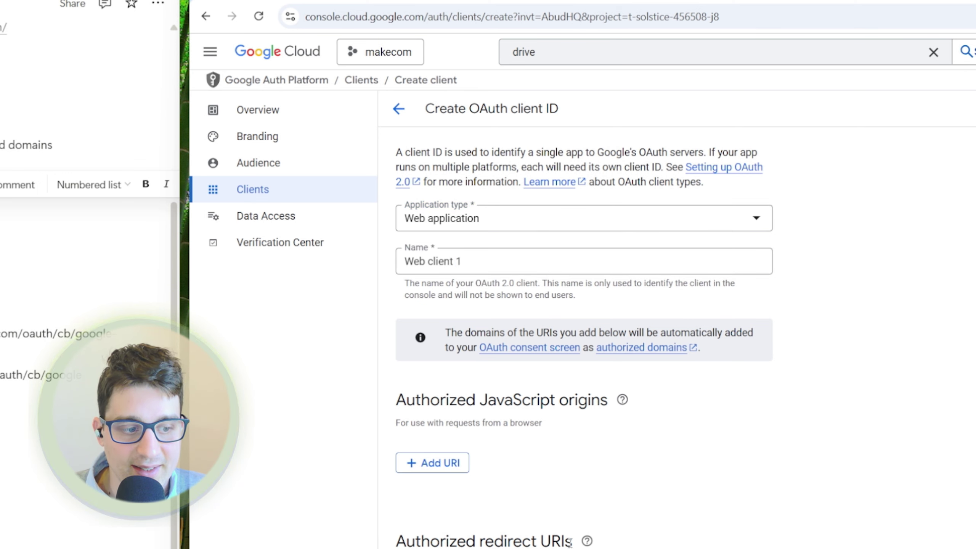
pyautogui.moveTo(493, 257); pyautogui.dragTo(360, 231)
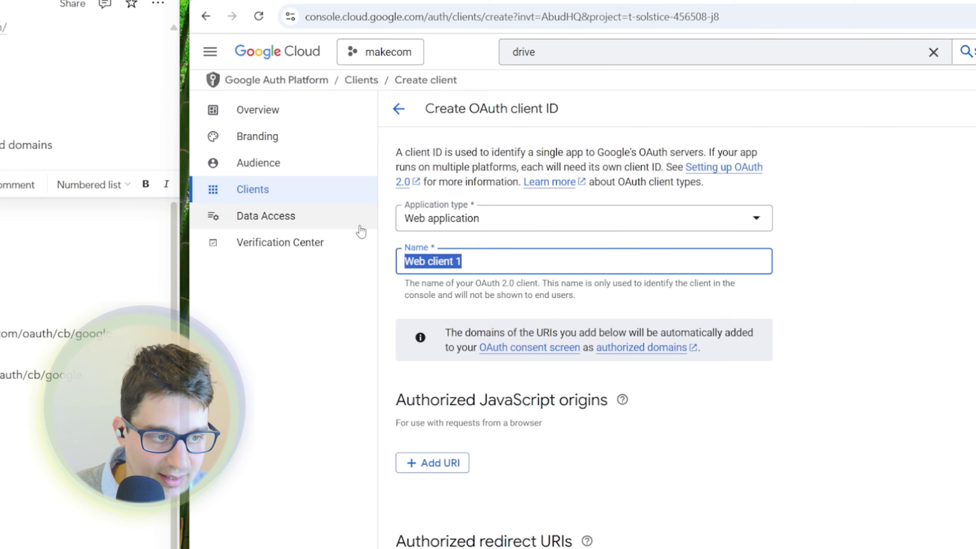
pyautogui.write('makecom')
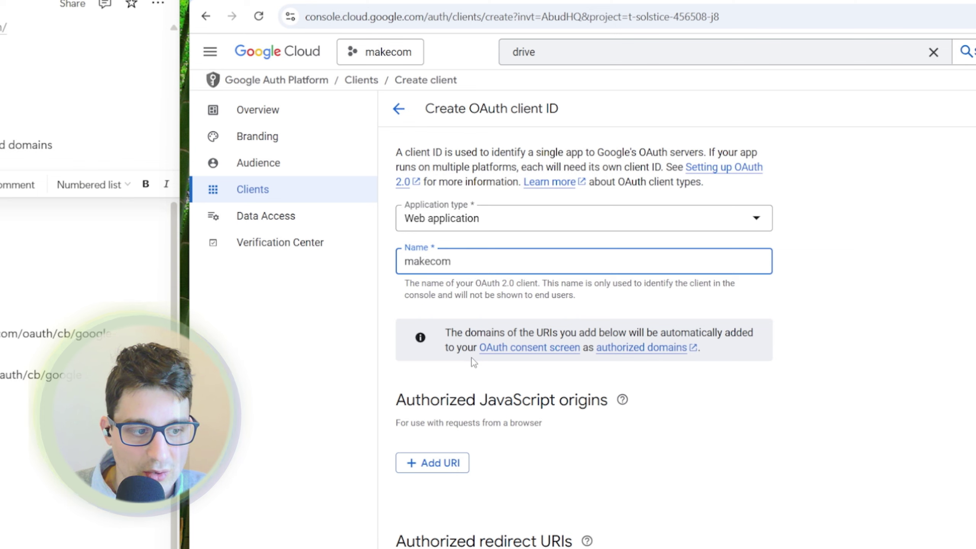
pyautogui.click(591, 446)
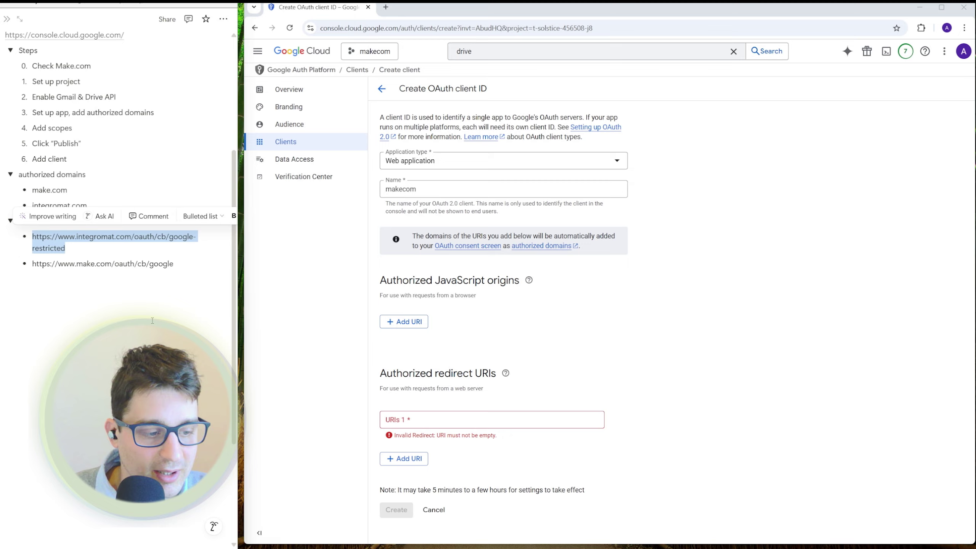
# - Add the integromat and make.com callback URLs as redirect URIs and create the client
pyautogui.write('https://www.integromat.com/oauth/cb/google-restricted')
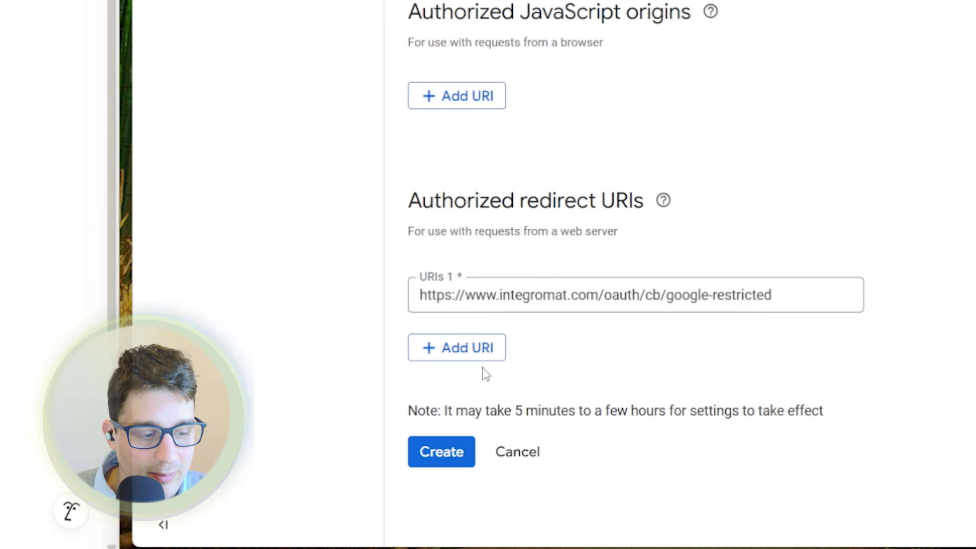
pyautogui.click(473, 393)
pyautogui.click(43, 23)
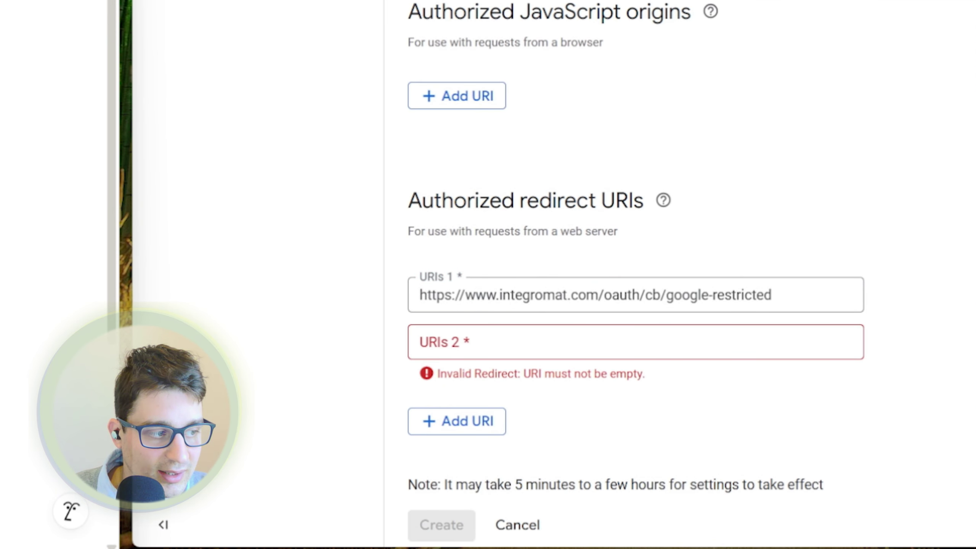
pyautogui.click(509, 341)
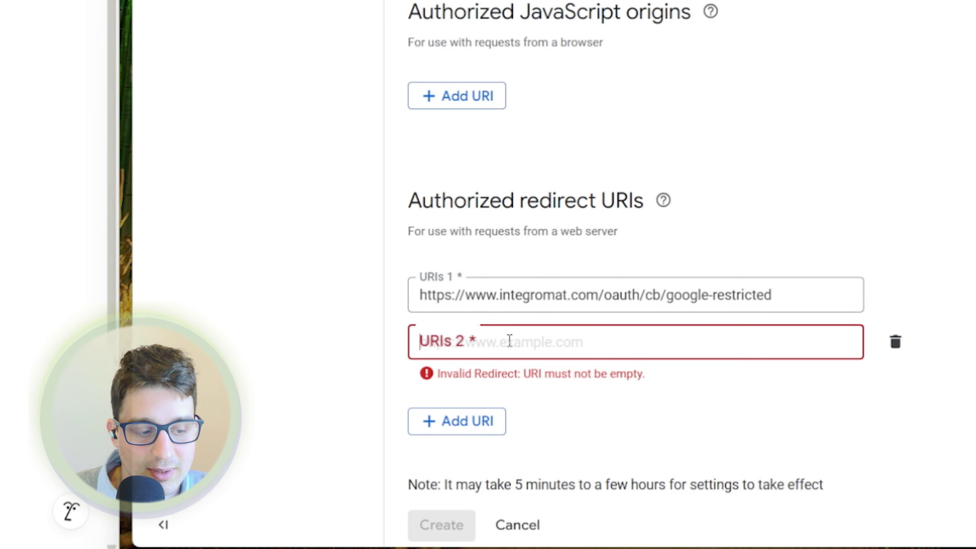
pyautogui.write('https://www.make.com/oauth/cb/google')
pyautogui.click(751, 162)
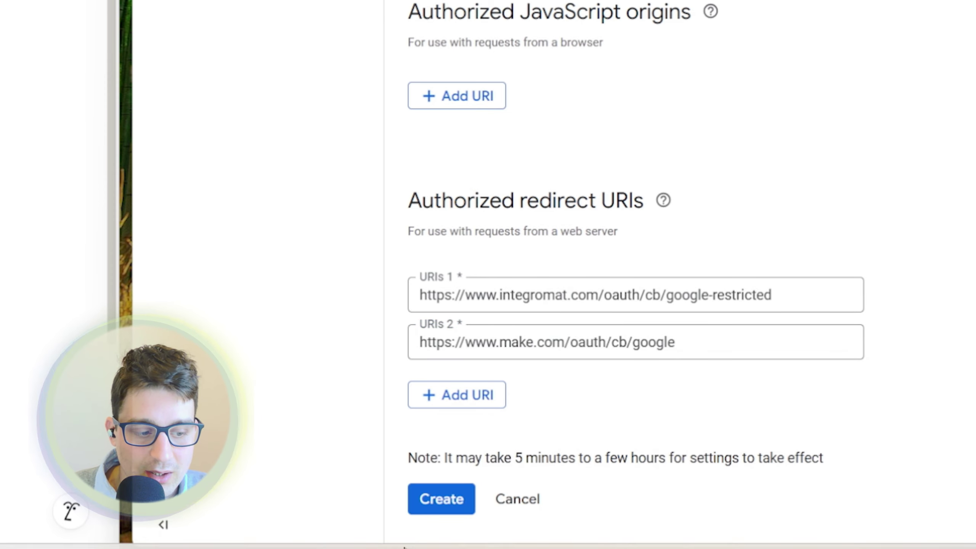
pyautogui.click(460, 498)
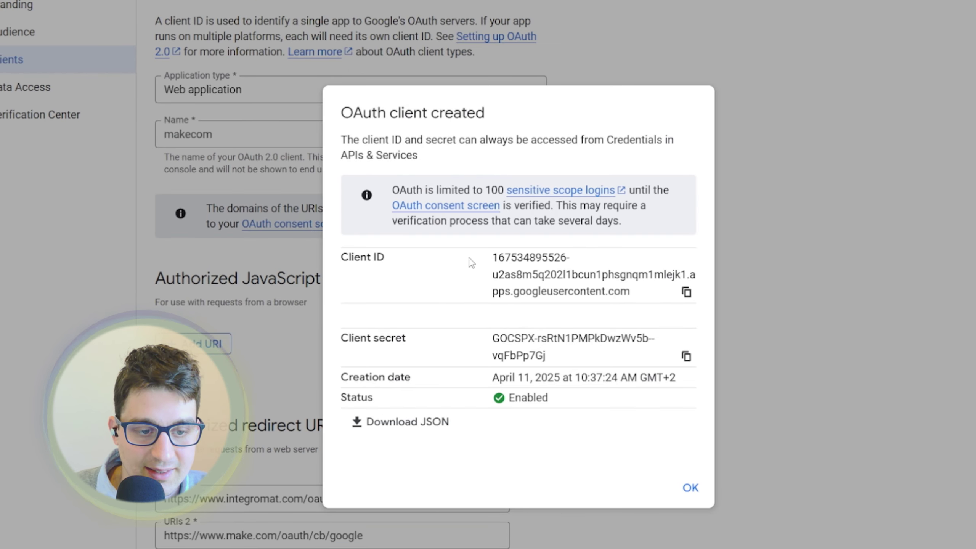
# - Copy the makecom client ID and client secret, then dismiss the client-created confirmation
pyautogui.click(695, 296)
pyautogui.click(686, 355)
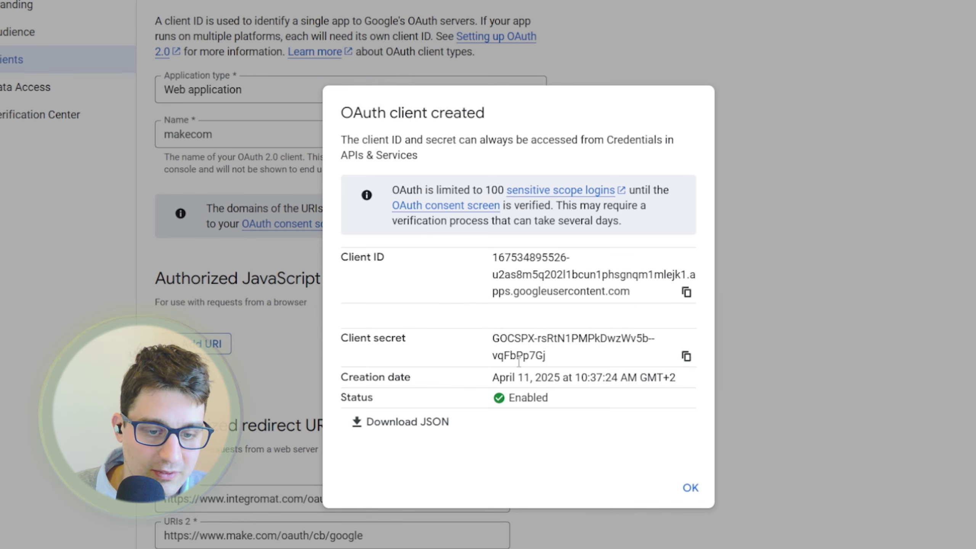
pyautogui.click(698, 491)
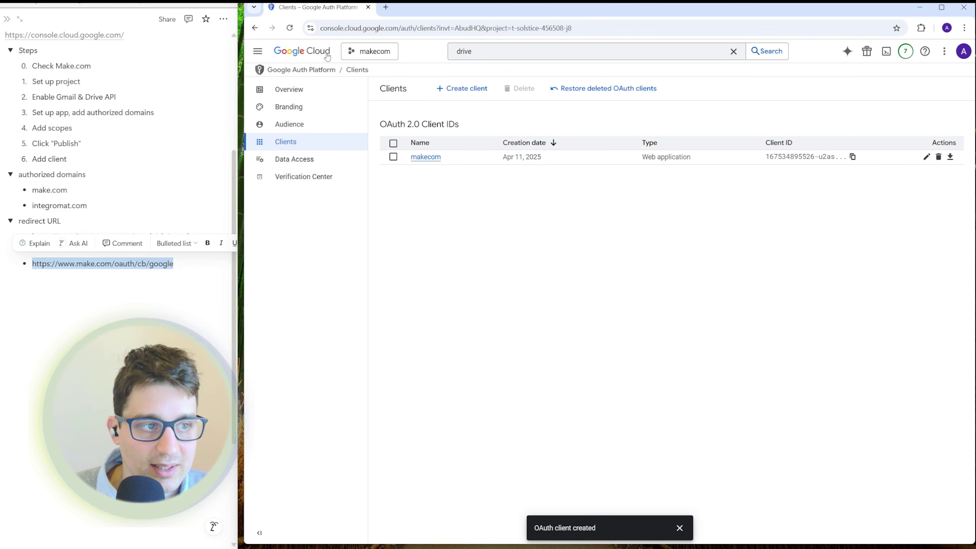
# - Navigate through APIs & Services to the OAuth Clients list and open makecom
pyautogui.click(298, 53)
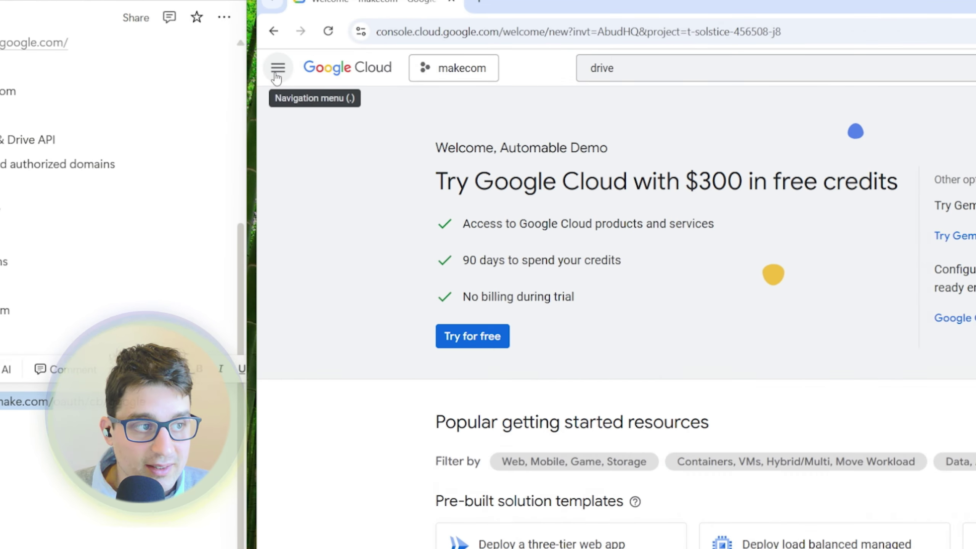
pyautogui.click(257, 52)
pyautogui.moveTo(347, 270)
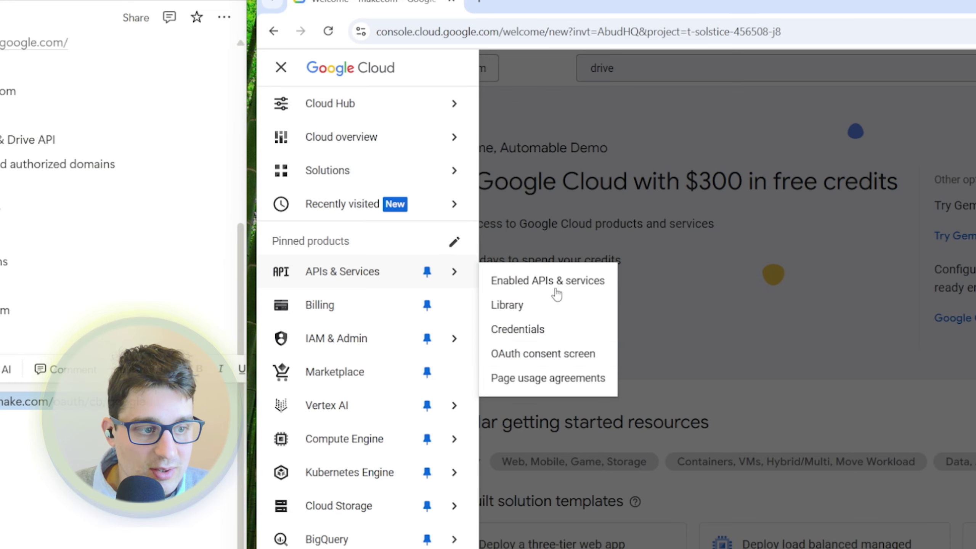
pyautogui.click(523, 362)
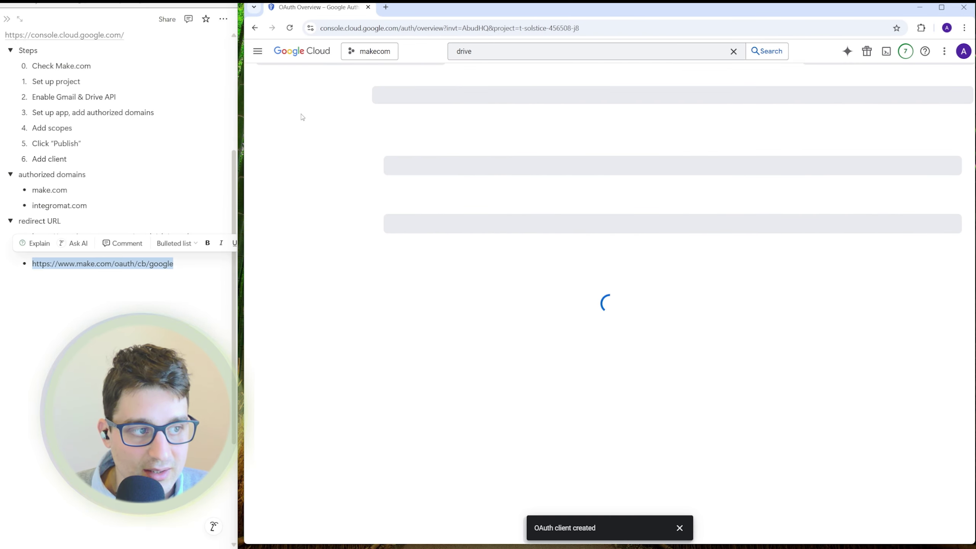
pyautogui.click(261, 212)
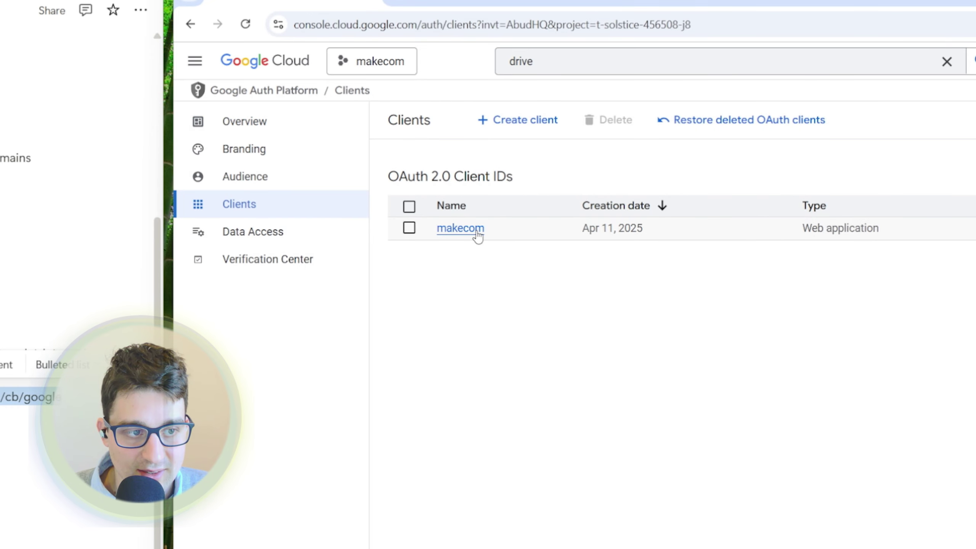
pyautogui.click(478, 234)
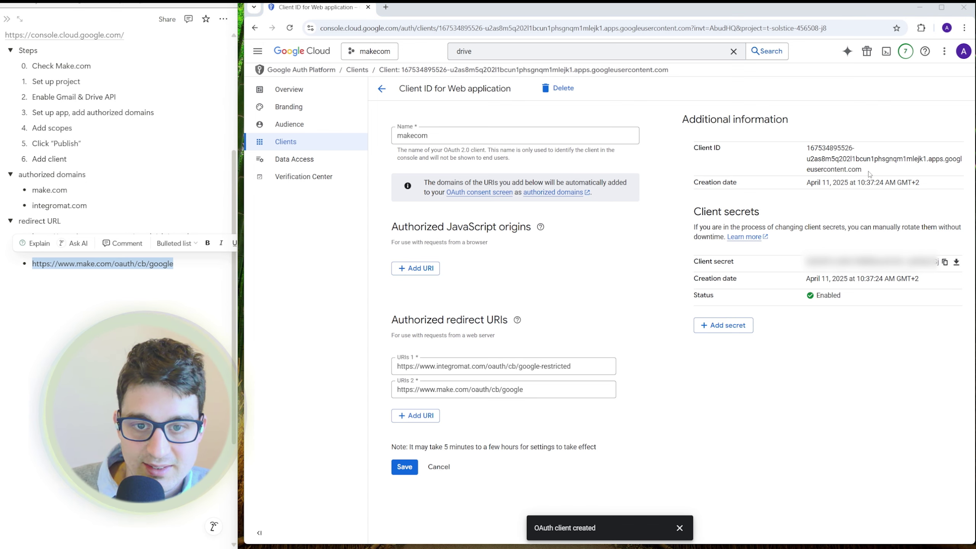
# - Copy the makecom client ID from its details page
pyautogui.moveTo(863, 172); pyautogui.dragTo(812, 150)
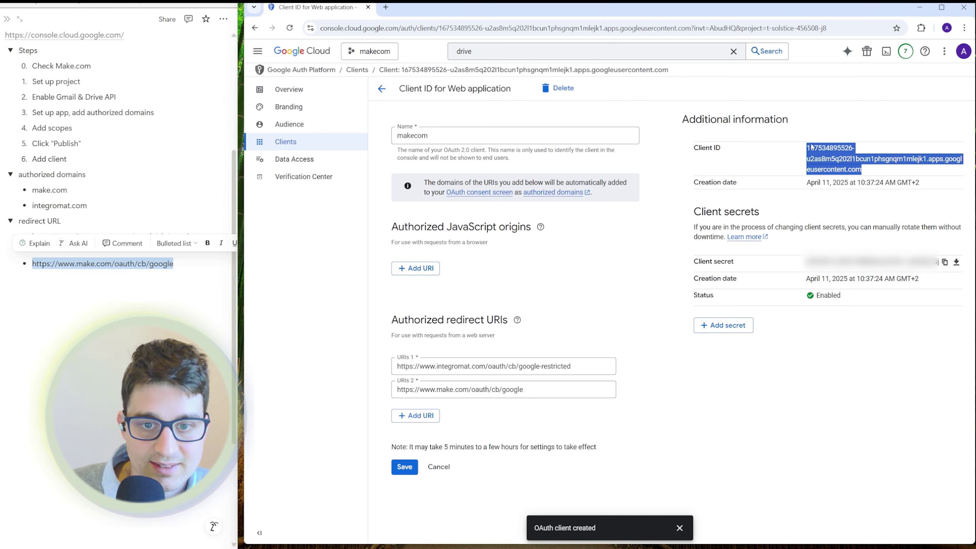
pyautogui.rightClick(813, 149)
pyautogui.click(764, 151)
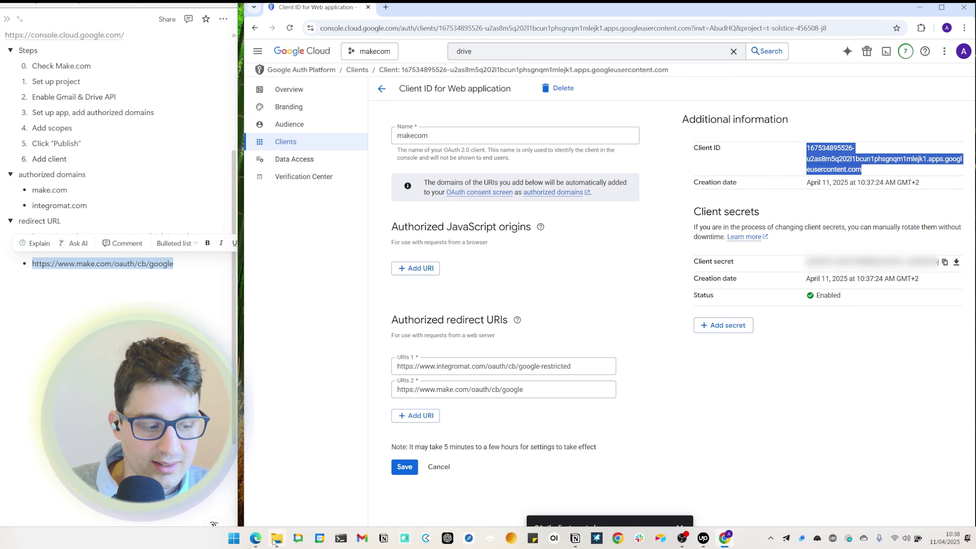
# - Paste the makecom client ID and secret into Make's connection, then start Google sign-in
pyautogui.click(256, 539)
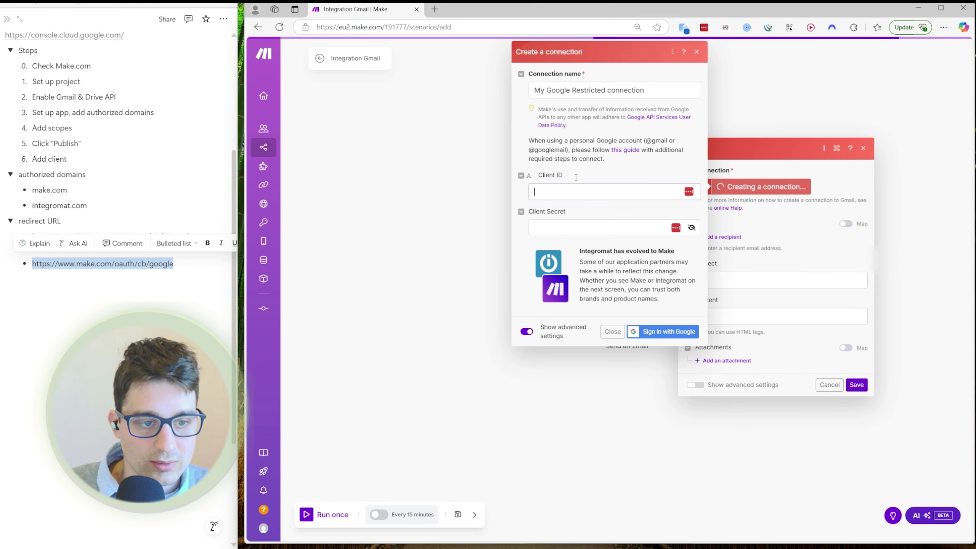
pyautogui.hotkey('ctrl', 'v')
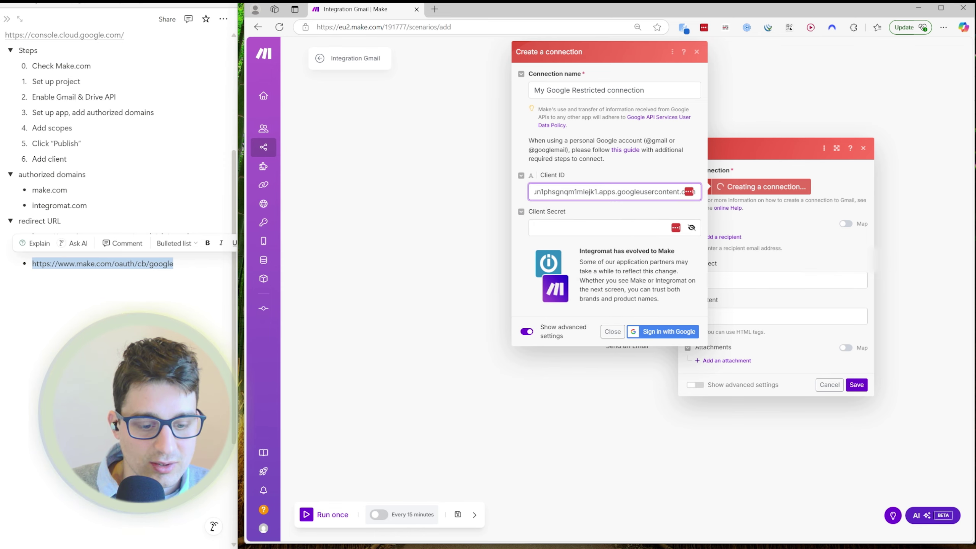
pyautogui.click(726, 541)
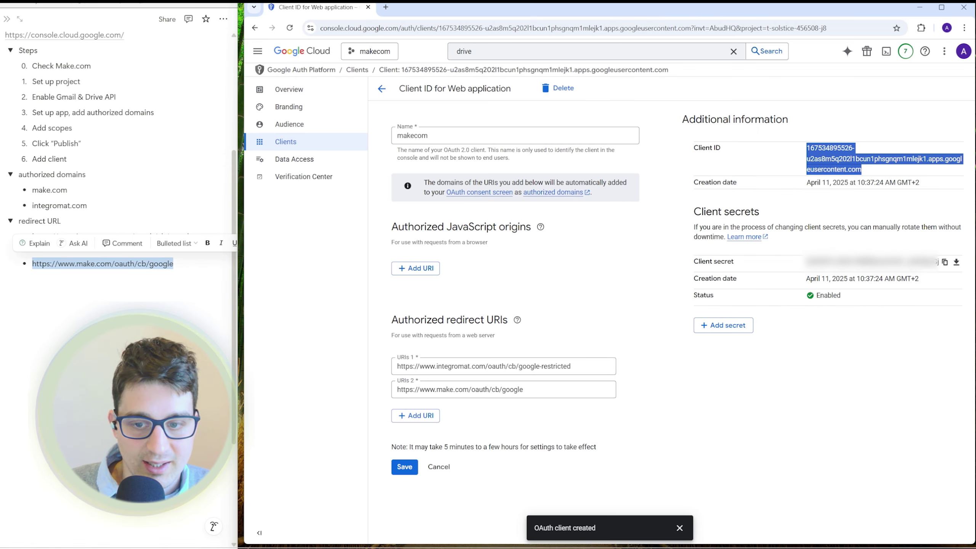
pyautogui.click(946, 264)
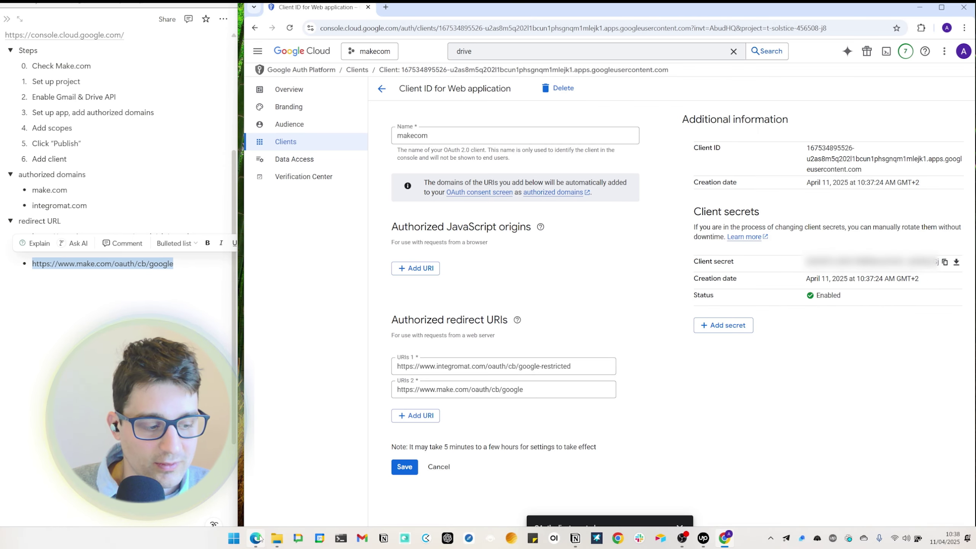
pyautogui.click(256, 539)
pyautogui.click(462, 303)
pyautogui.hotkey('ctrl', 'v')
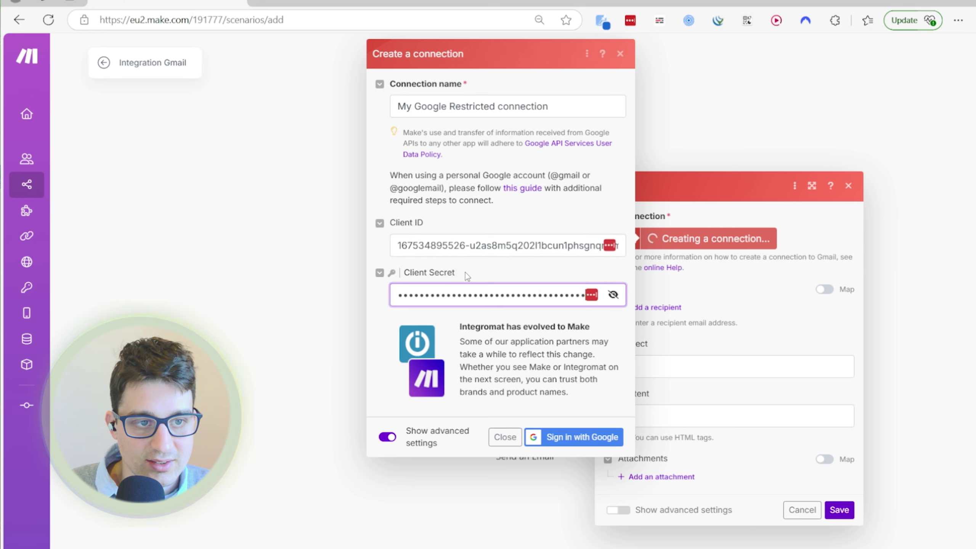
pyautogui.click(447, 284)
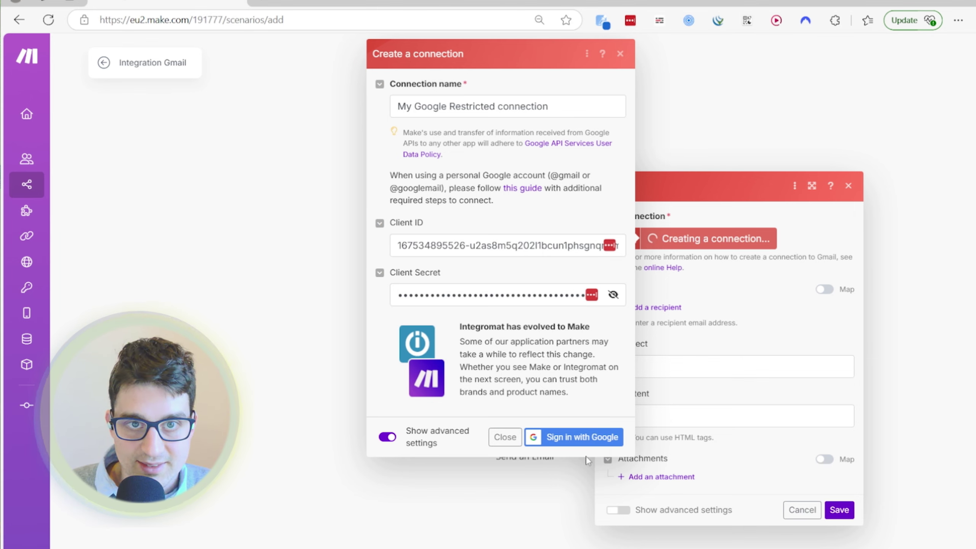
pyautogui.click(583, 442)
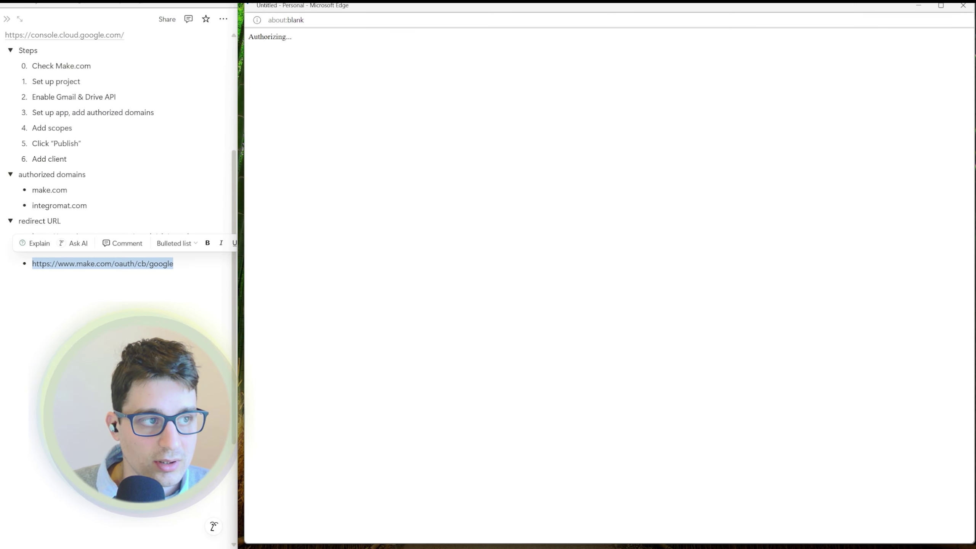
# - Choose the Google account in the sign-in window, declining to save the password
pyautogui.moveTo(245, 3); pyautogui.dragTo(503, 191)
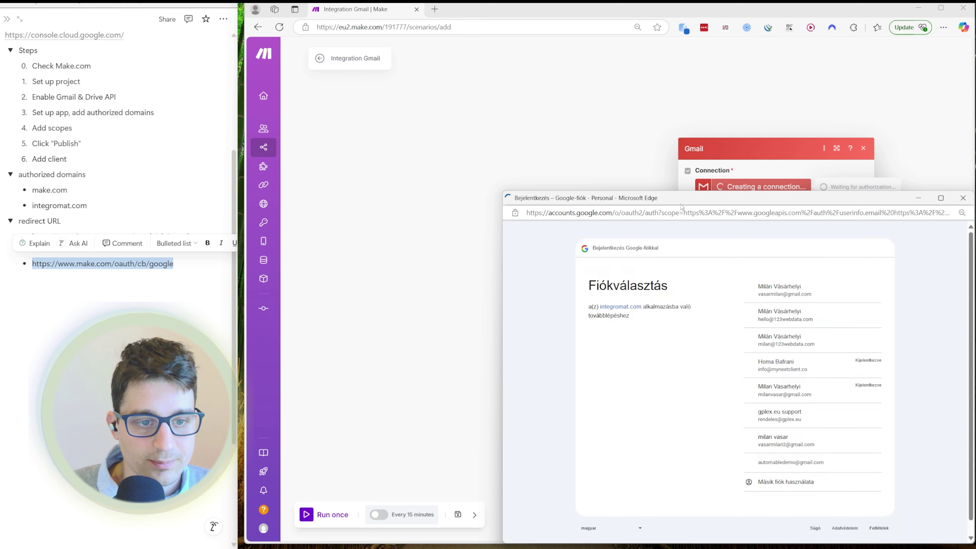
pyautogui.moveTo(678, 200); pyautogui.dragTo(614, 147)
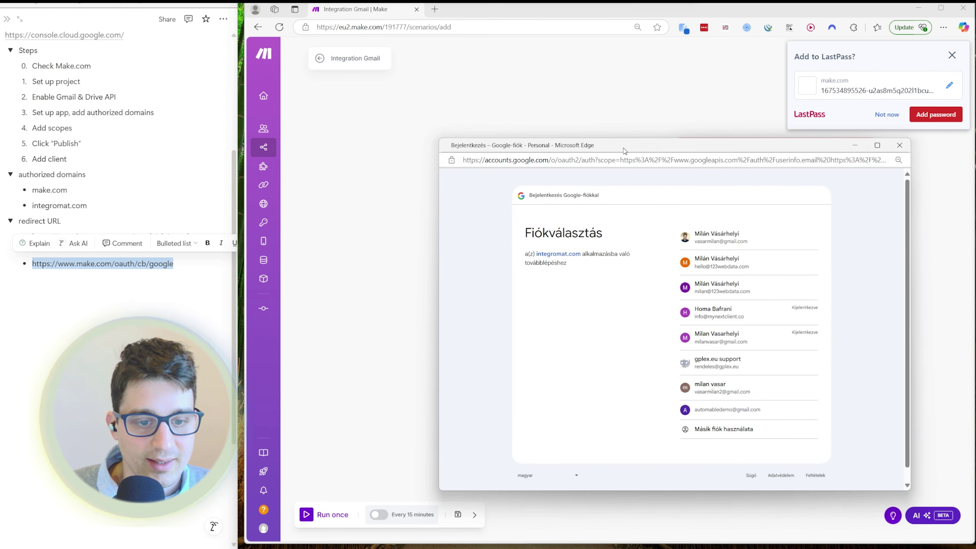
pyautogui.click(734, 246)
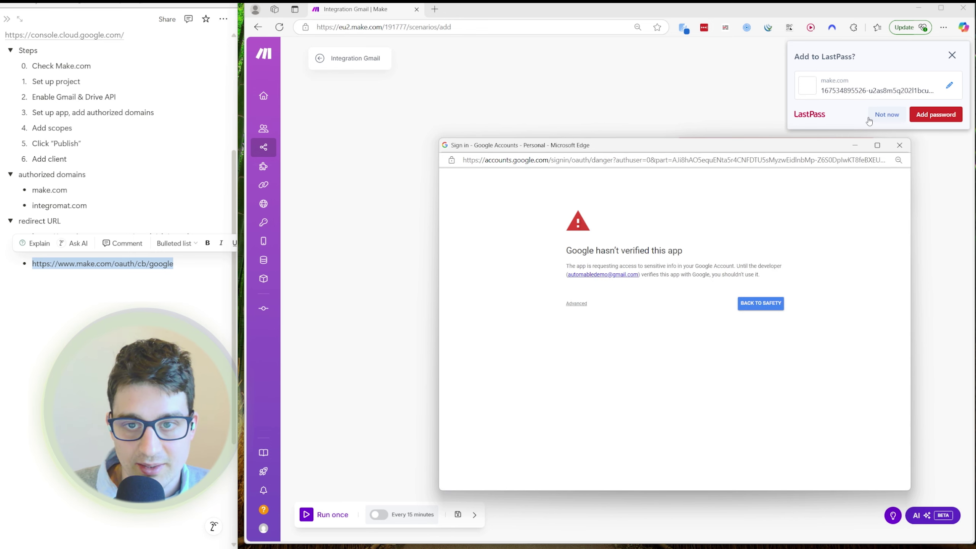
pyautogui.click(886, 114)
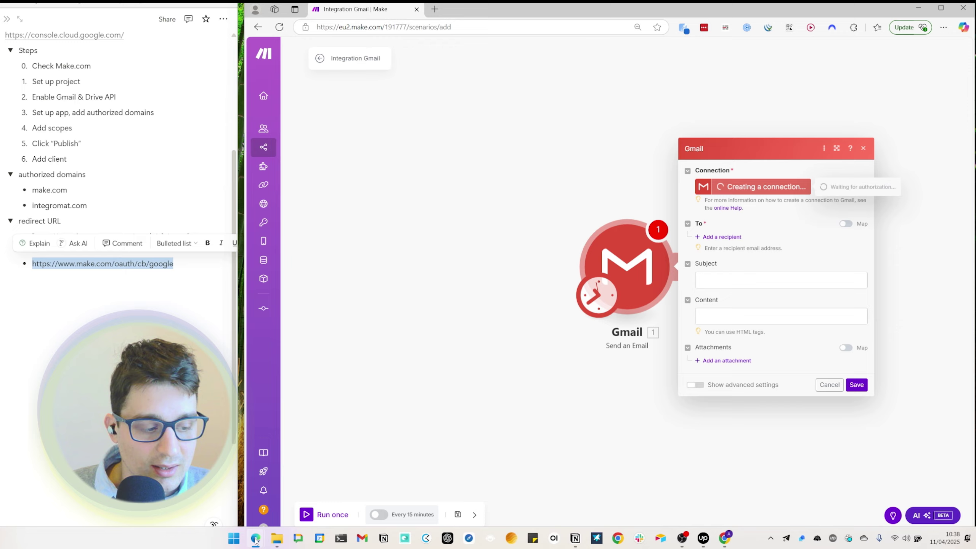
pyautogui.moveTo(256, 541)
pyautogui.click(294, 477)
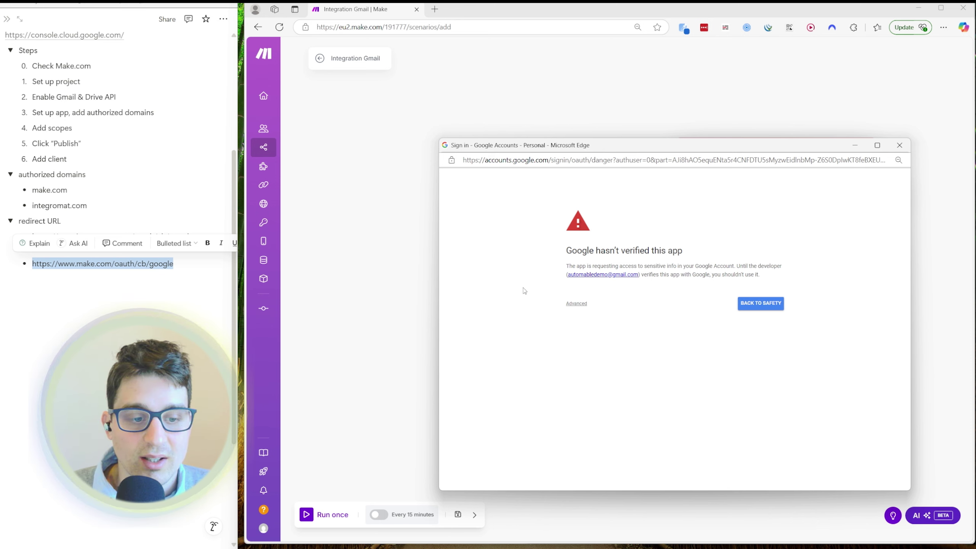
# - Proceed past the unverified-app warning to integromat.com and grant Gmail read, compose and send access
pyautogui.click(577, 303)
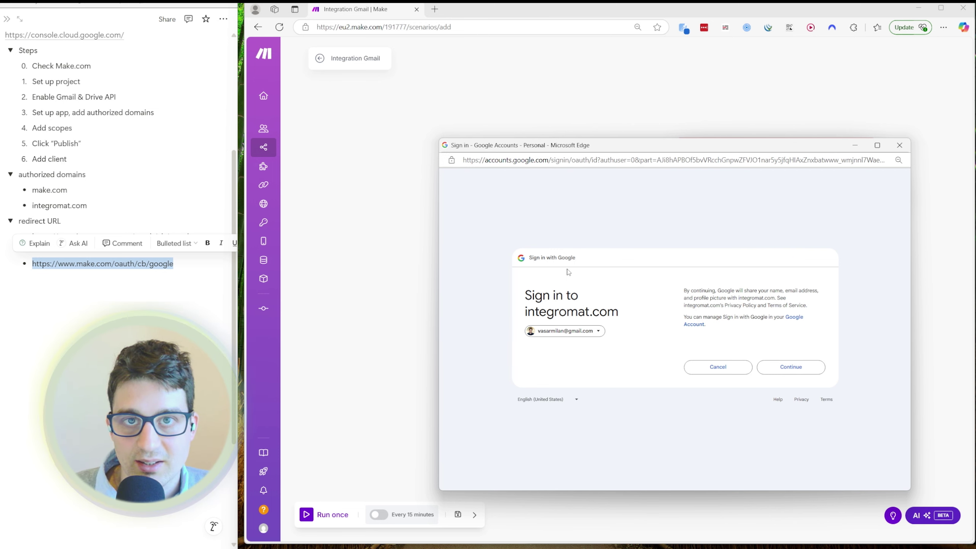
pyautogui.click(794, 370)
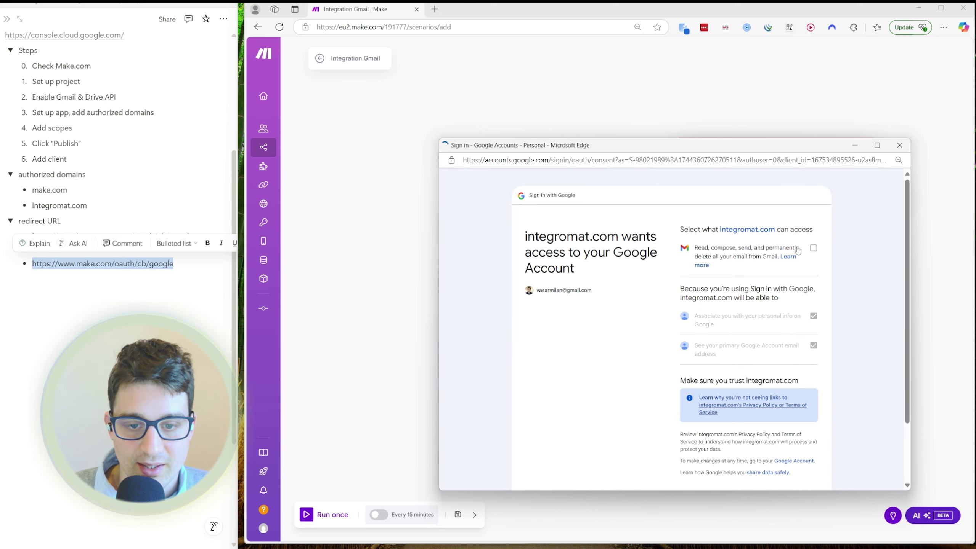
pyautogui.click(814, 248)
pyautogui.scroll(-2, 784, 346)
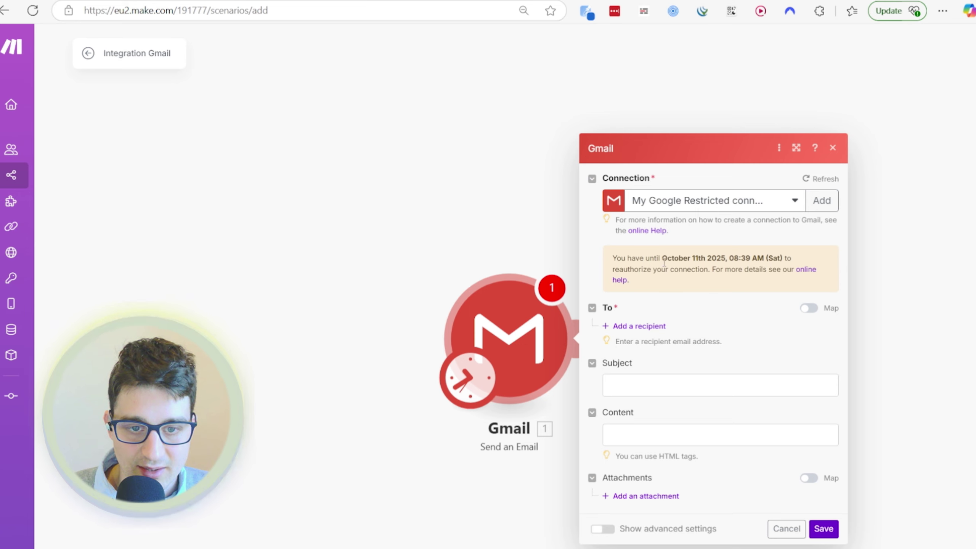
# - Add a recipient e-mail address and the subject 'Test Email', then save the module
pyautogui.moveTo(664, 258); pyautogui.dragTo(703, 258)
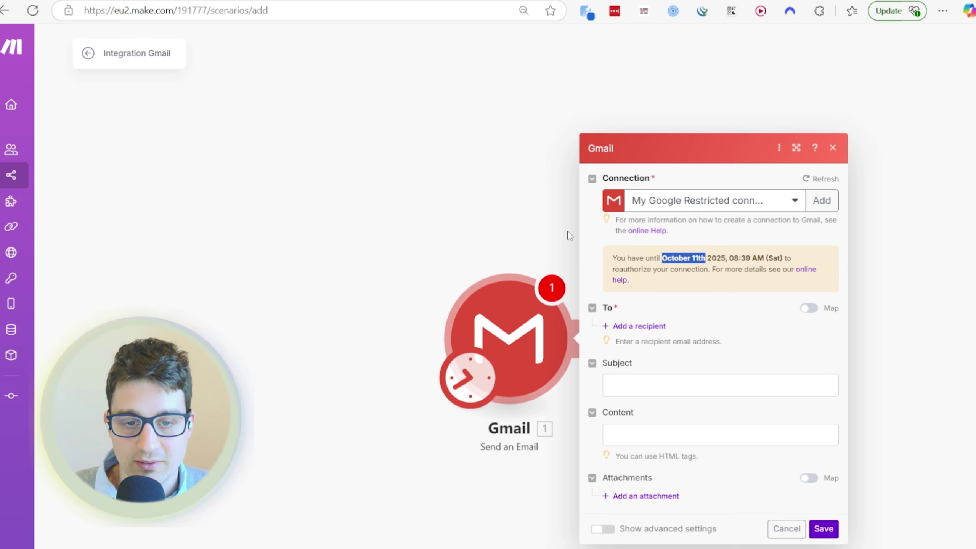
pyautogui.click(694, 262)
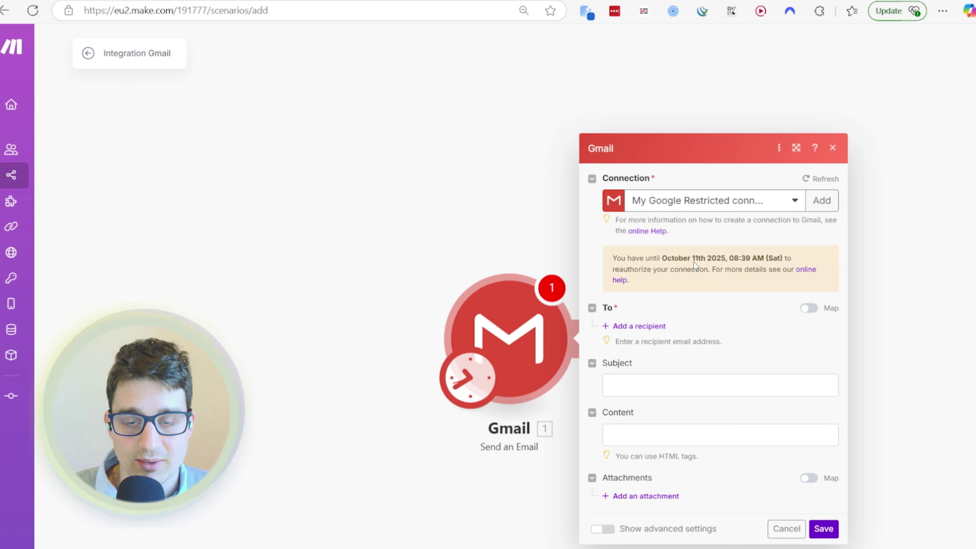
pyautogui.click(649, 328)
pyautogui.click(650, 325)
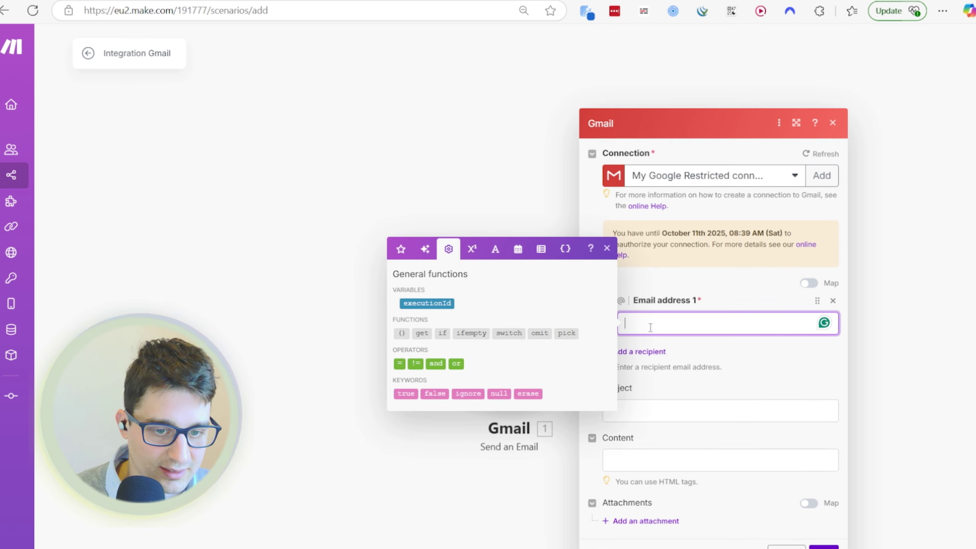
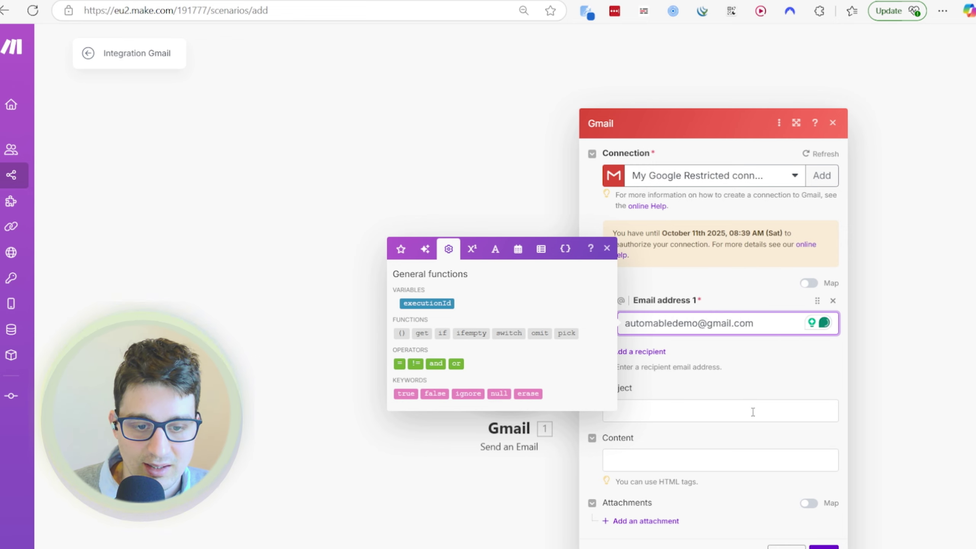
pyautogui.click(709, 402)
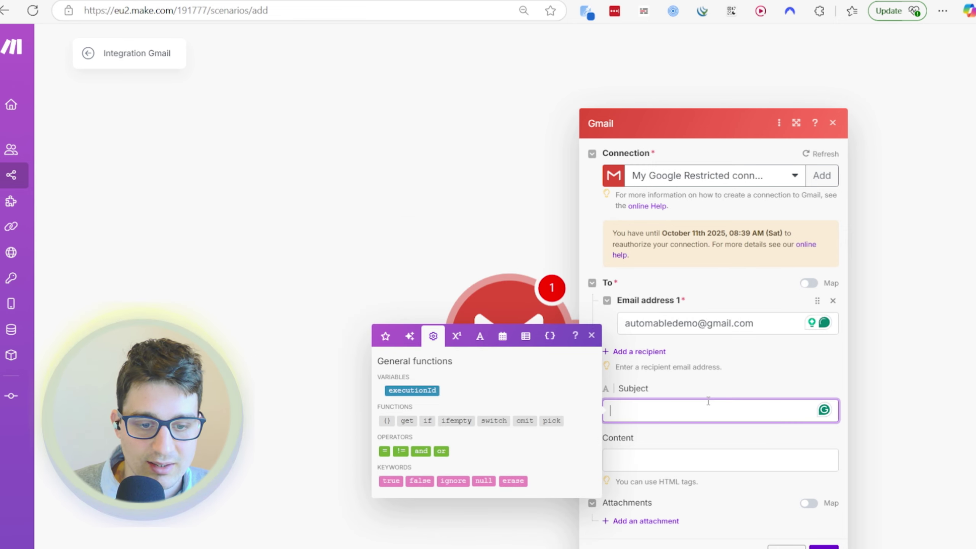
pyautogui.write('Test ')
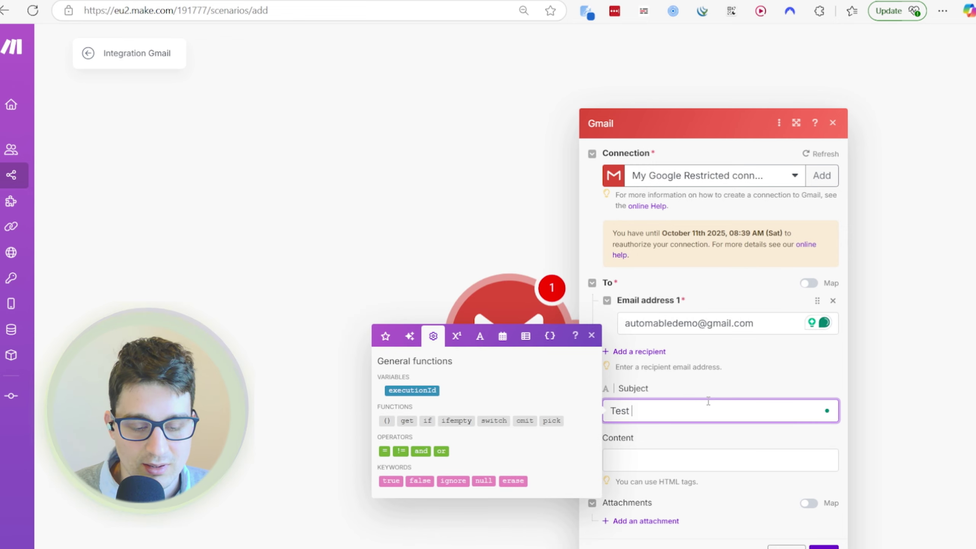
pyautogui.write('Email')
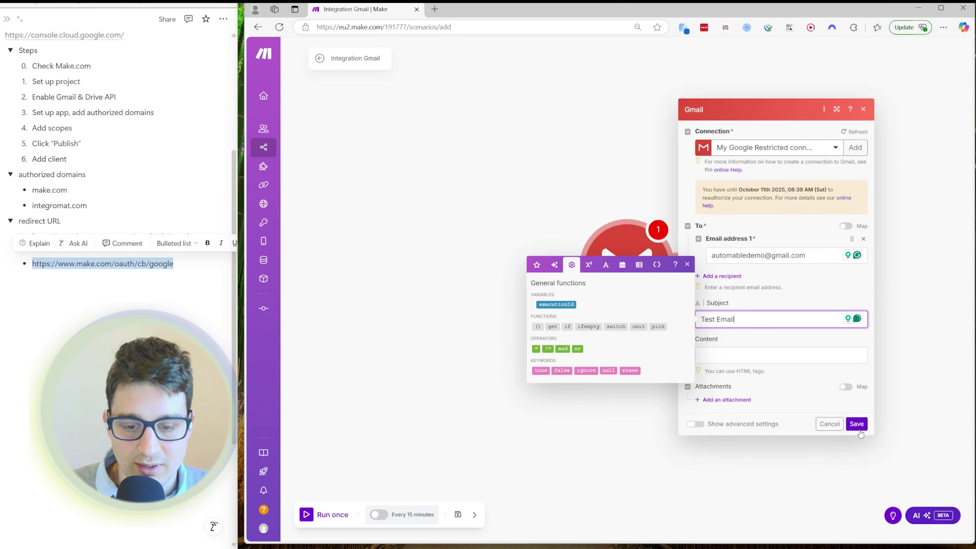
pyautogui.click(857, 424)
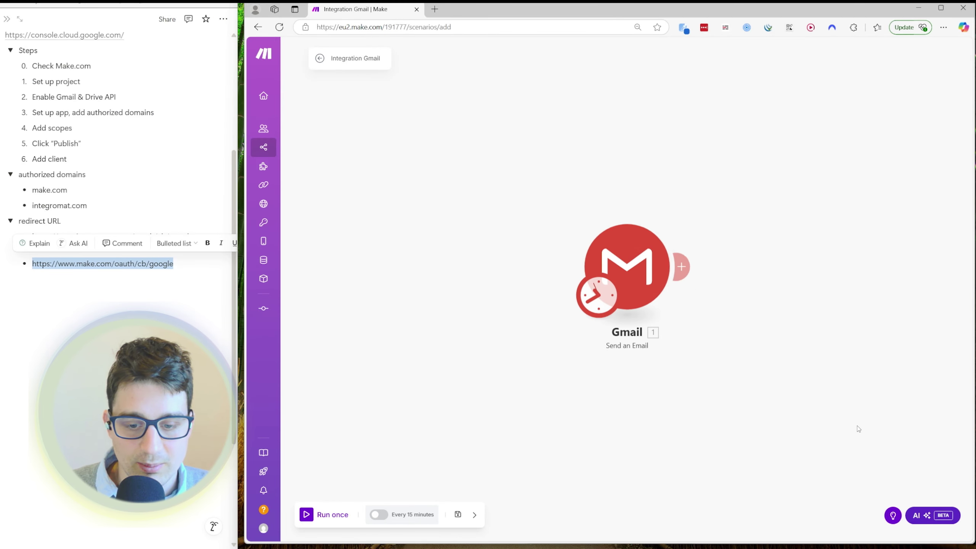
# - Run the scenario once to send the Test Email through Gmail
pyautogui.click(330, 517)
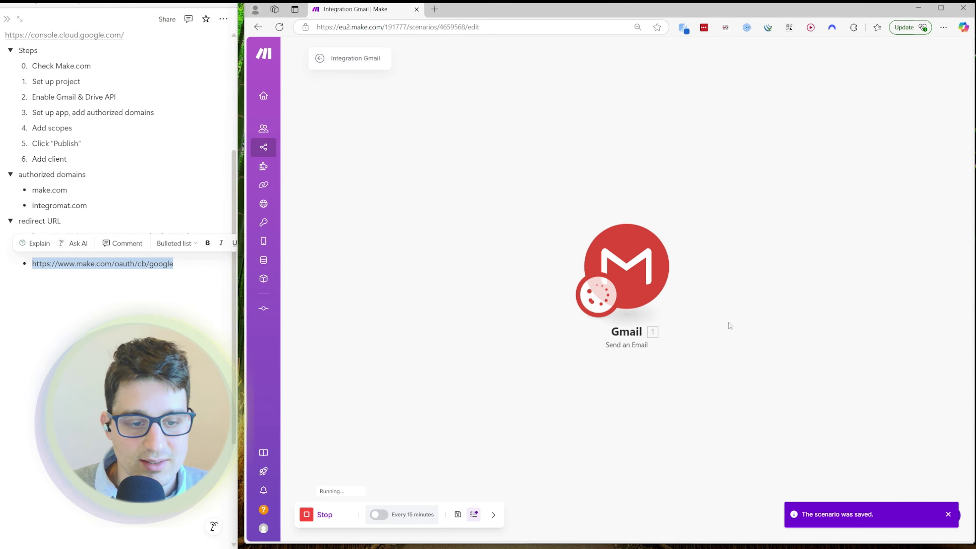